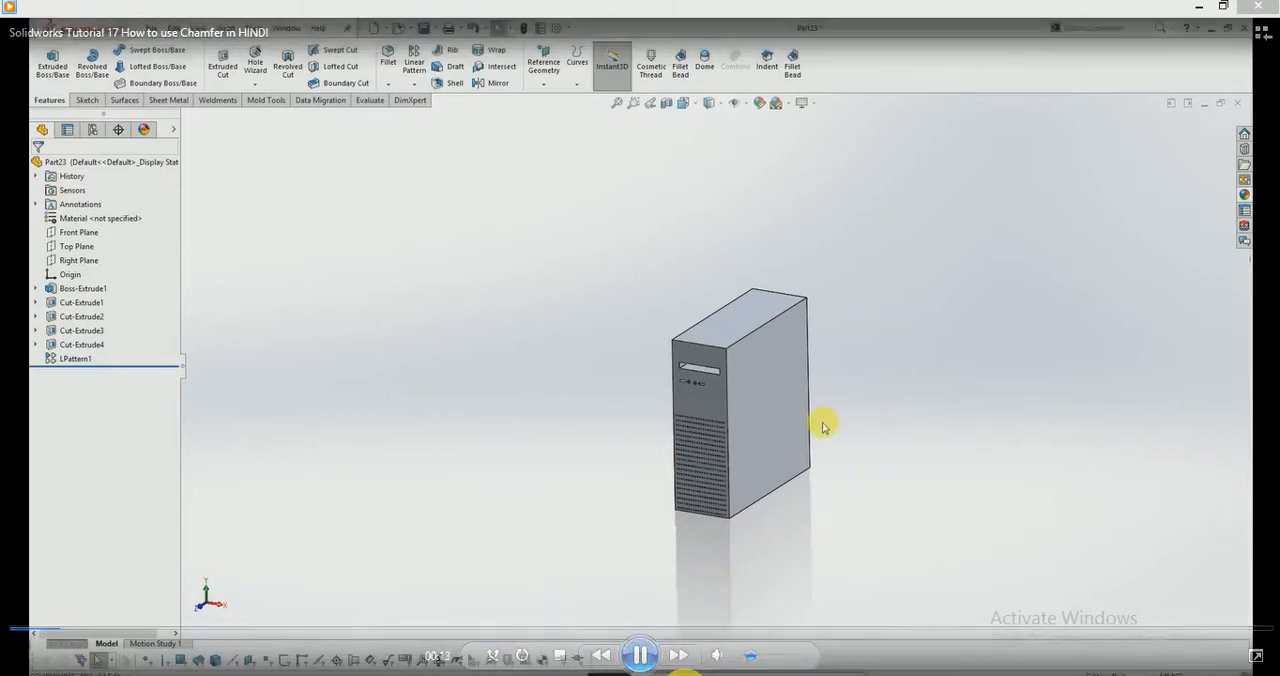
Step: Set up an angle-distance chamfer of 20 mm at 45 degrees on the top edge of the front panel
{"action": "scroll", "coordinate": [827, 432], "scroll_direction": "down", "scroll_amount": 3}
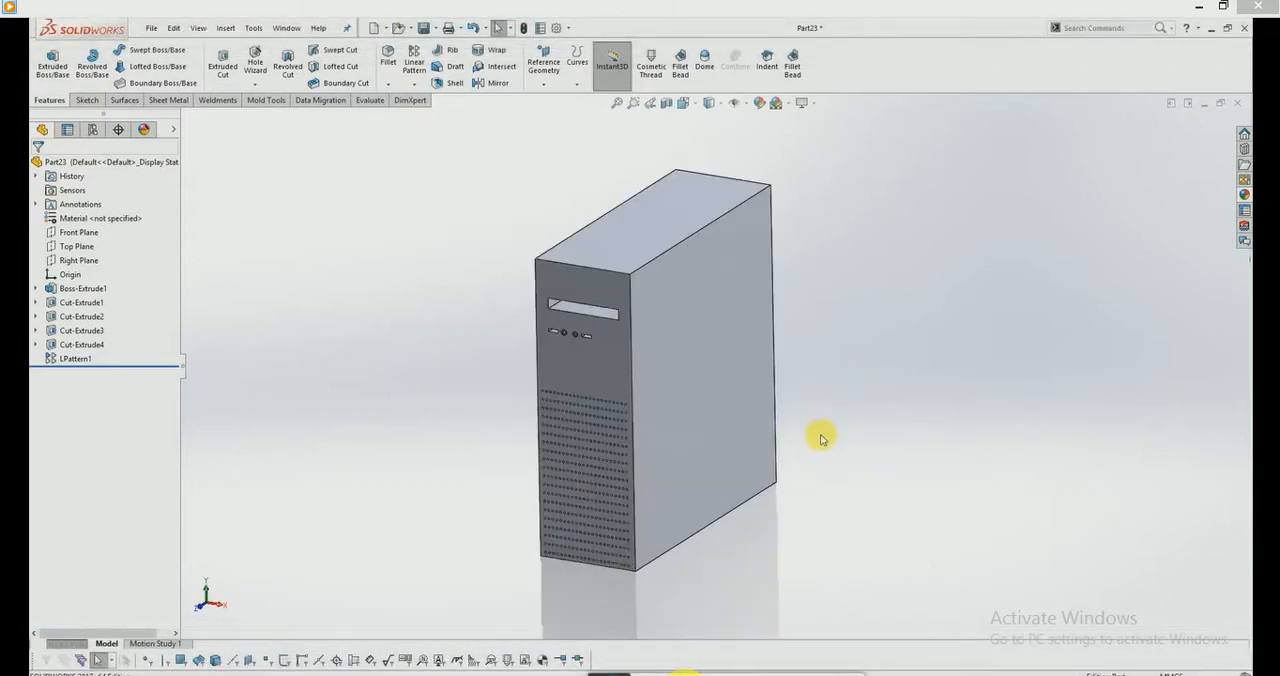
{"action": "scroll", "coordinate": [659, 262], "scroll_direction": "down", "scroll_amount": 2}
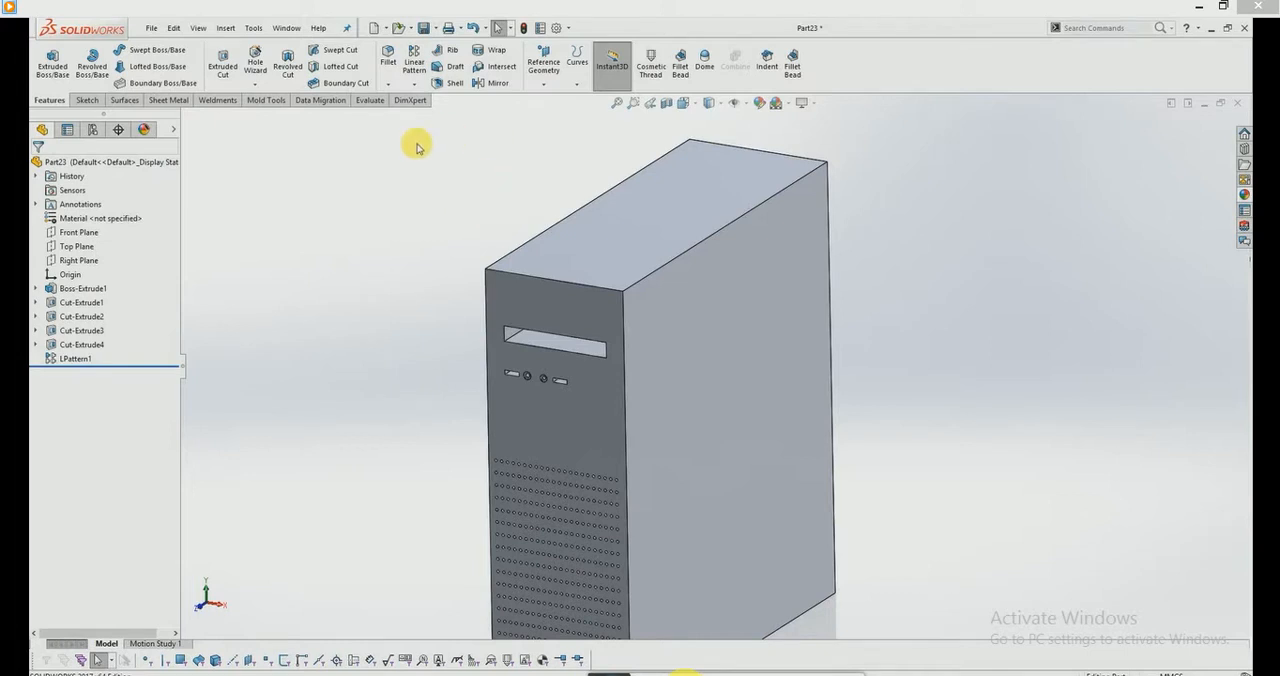
{"action": "left_click", "coordinate": [391, 82]}
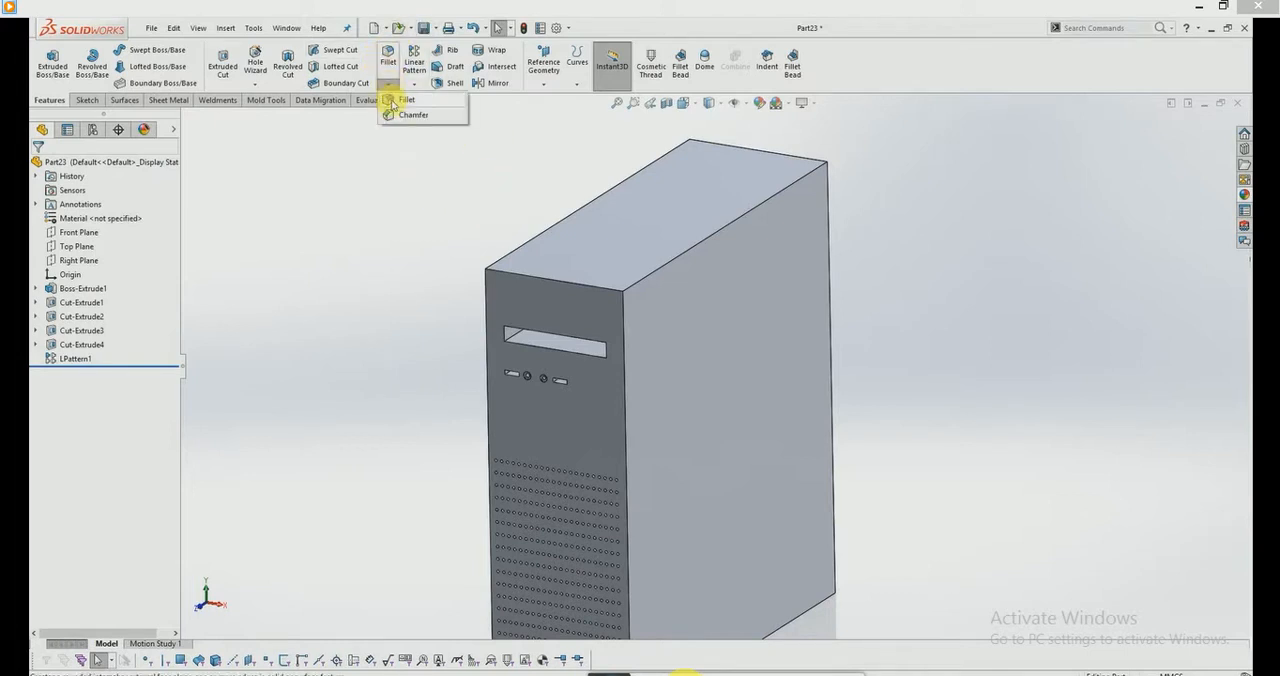
{"action": "left_click", "coordinate": [400, 113]}
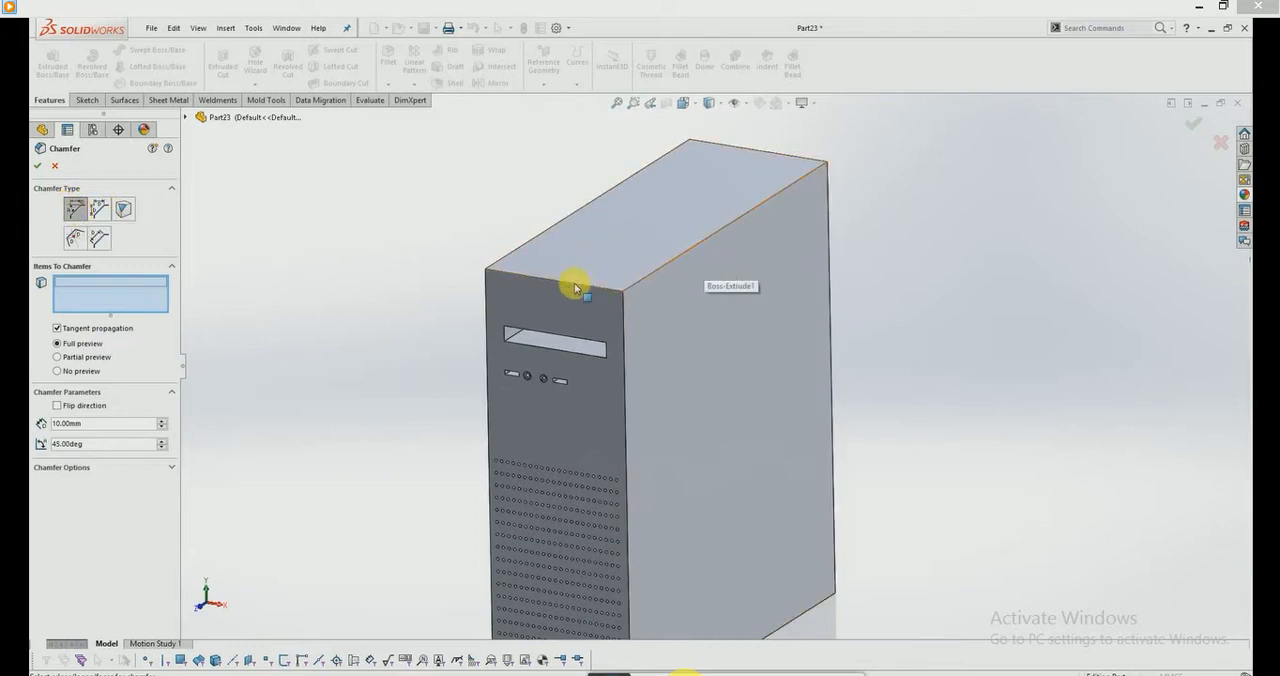
{"action": "scroll", "coordinate": [585, 292], "scroll_direction": "down", "scroll_amount": 2}
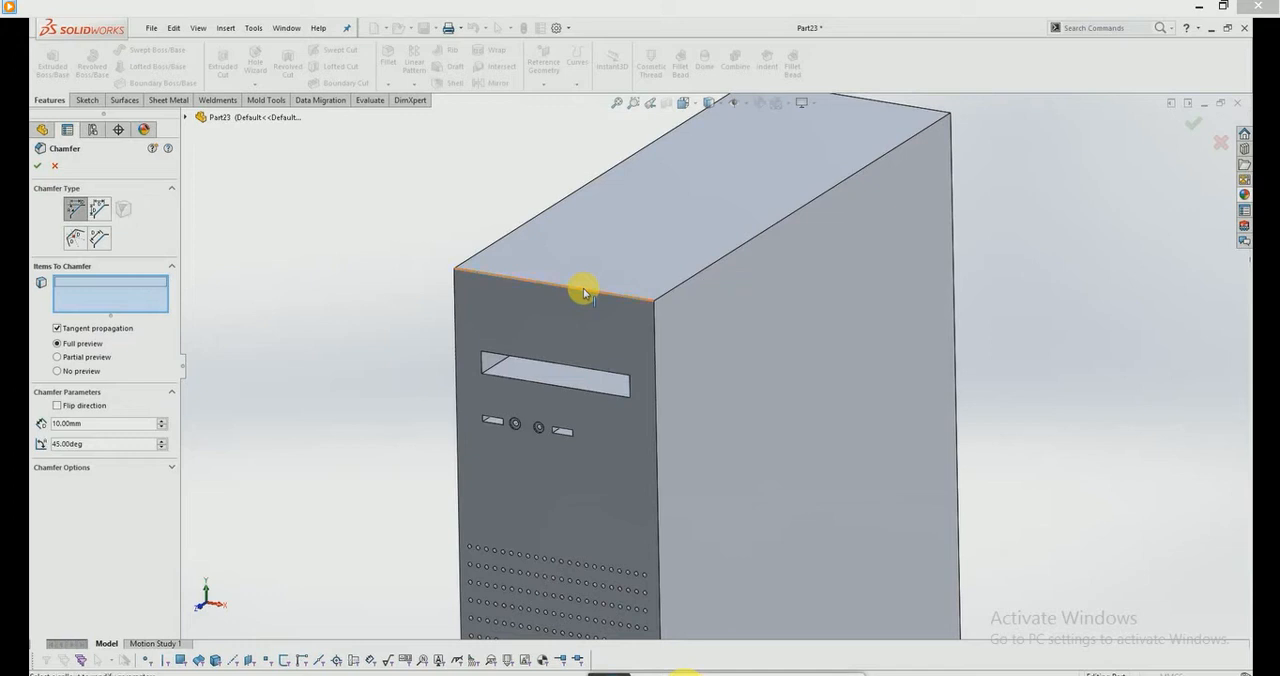
{"action": "left_click", "coordinate": [587, 294]}
{"action": "middle_click_drag", "start_coordinate": [607, 291], "coordinate": [572, 268]}
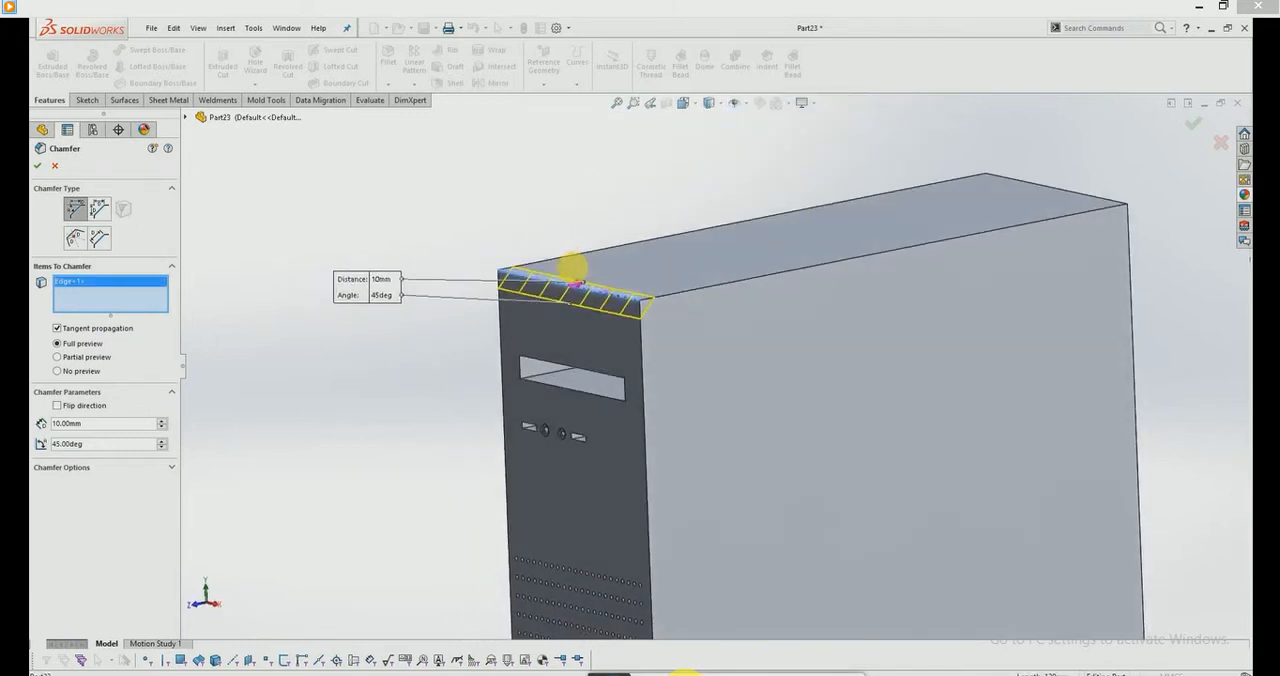
{"action": "scroll", "coordinate": [604, 327], "scroll_direction": "down", "scroll_amount": 2}
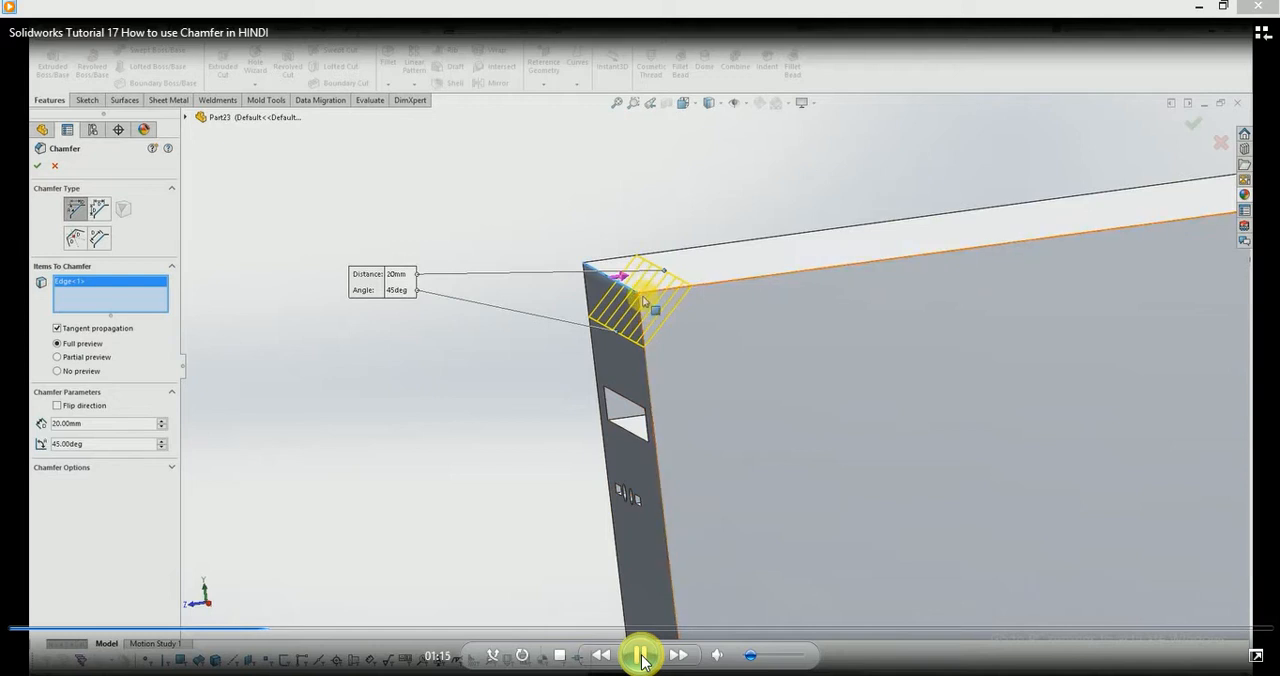
{"action": "left_click", "coordinate": [641, 656]}
{"action": "left_click", "coordinate": [641, 656]}
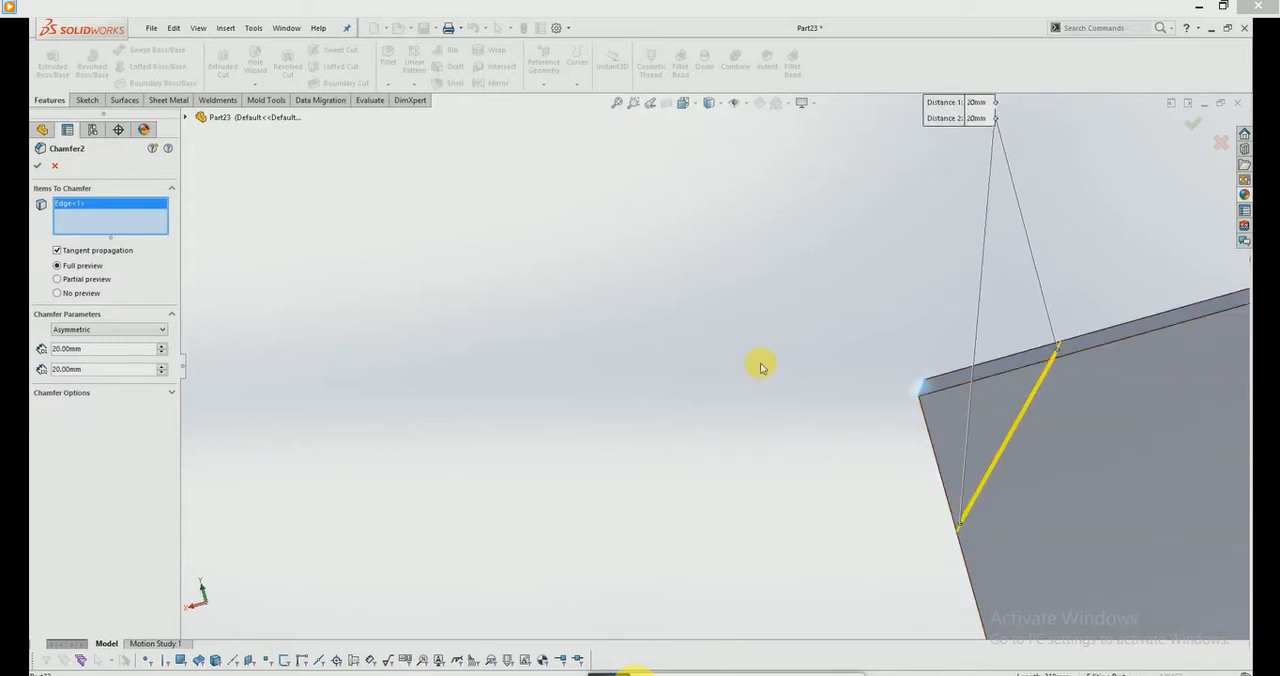
Step: Set the first distance of the asymmetric chamfer to 30 mm
{"action": "left_click", "coordinate": [163, 345]}
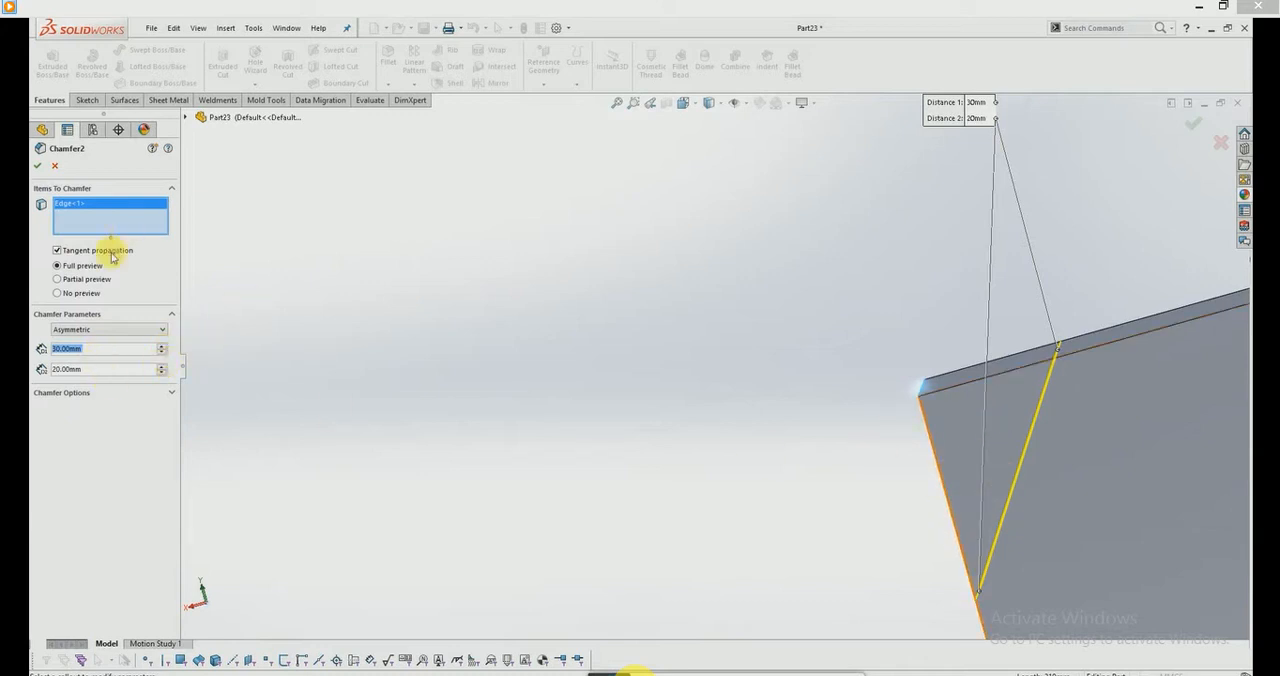
{"action": "left_click", "coordinate": [610, 675]}
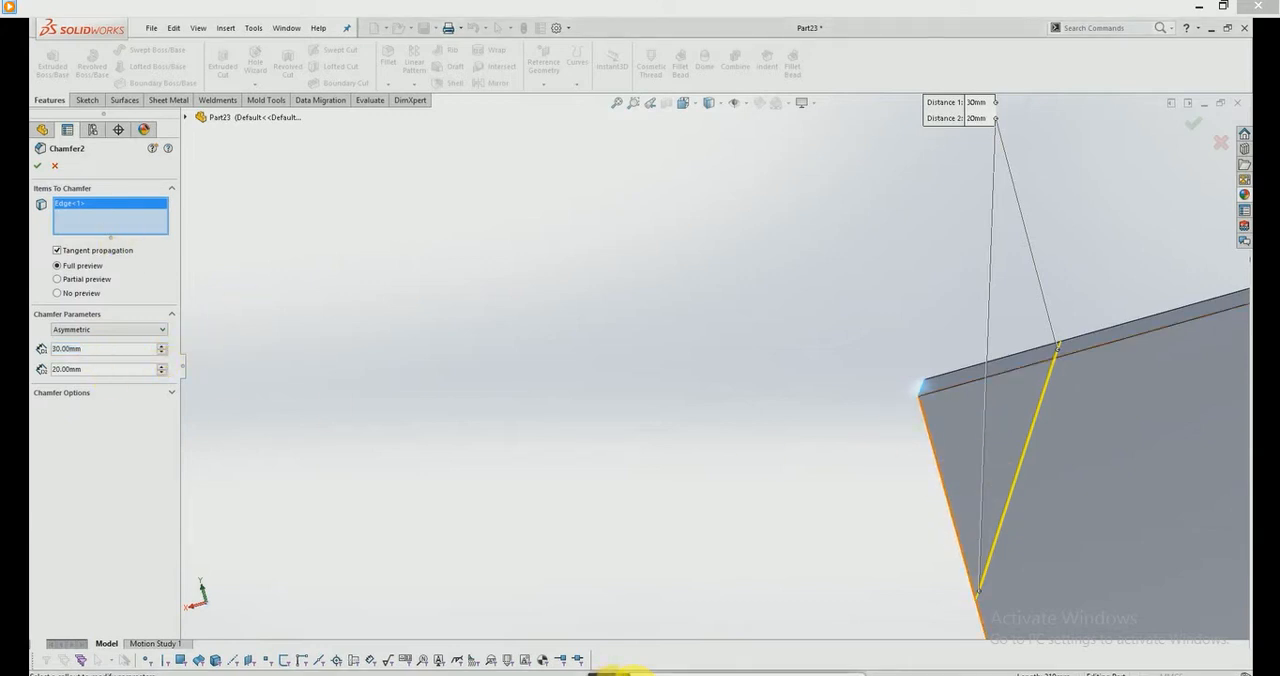
{"action": "left_click_drag", "start_coordinate": [613, 675], "coordinate": [520, 618]}
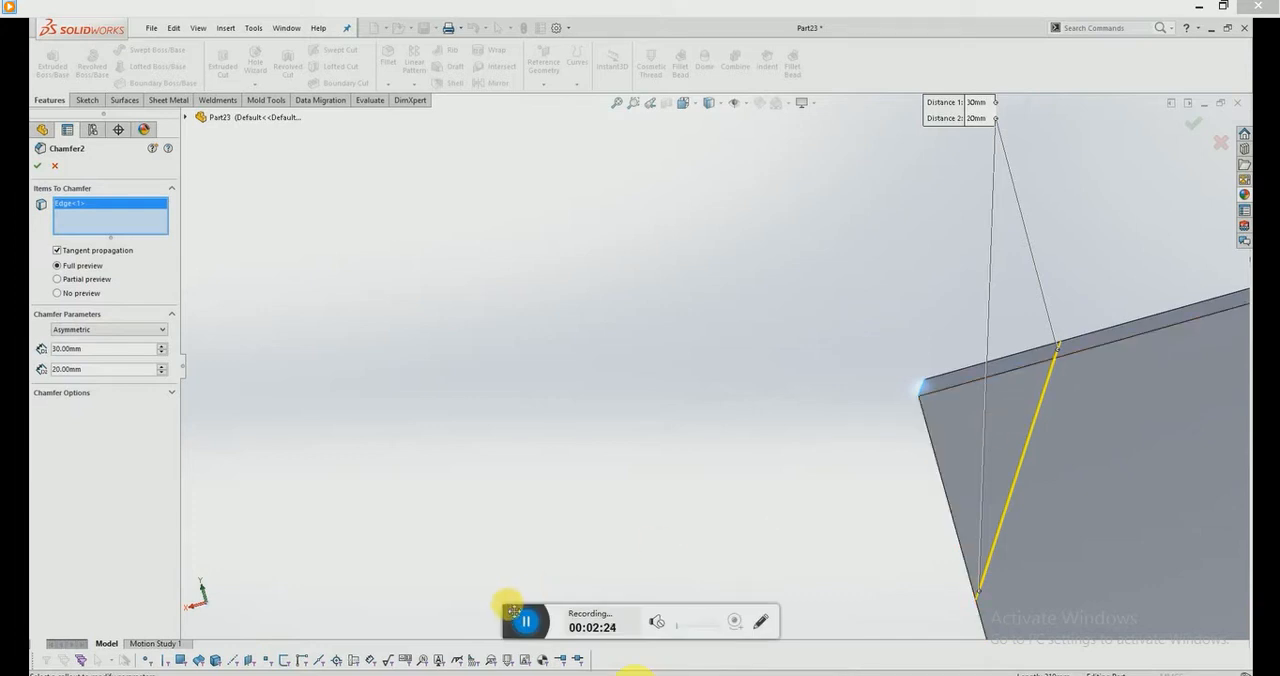
{"action": "mouse_move", "coordinate": [891, 385]}
{"action": "middle_mouse_down"}
{"action": "mouse_move", "coordinate": [955, 397]}
{"action": "mouse_move", "coordinate": [977, 374]}
{"action": "mouse_move", "coordinate": [940, 368]}
{"action": "mouse_move", "coordinate": [986, 403]}
{"action": "mouse_move", "coordinate": [888, 400]}
{"action": "middle_mouse_up"}
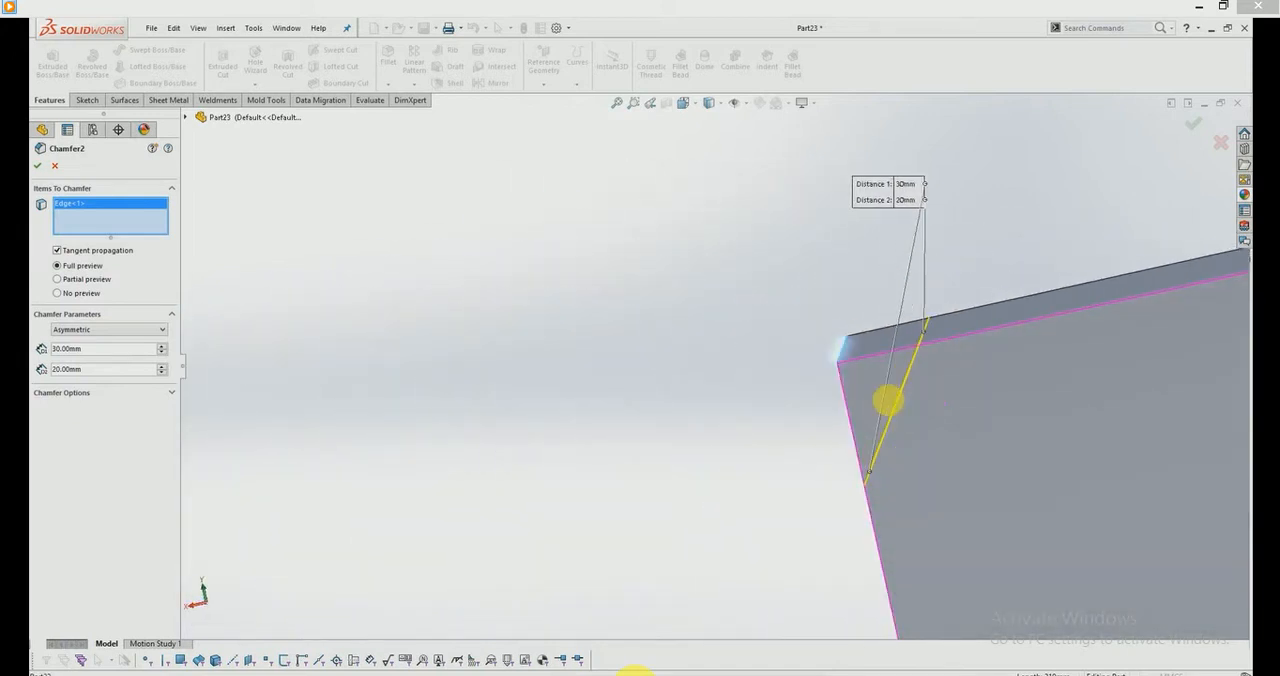
Step: Try 40 mm as the asymmetric chamfer's second distance, return it to 20 mm and apply the chamfer
{"action": "left_click", "coordinate": [161, 366]}
{"action": "left_click", "coordinate": [161, 366]}
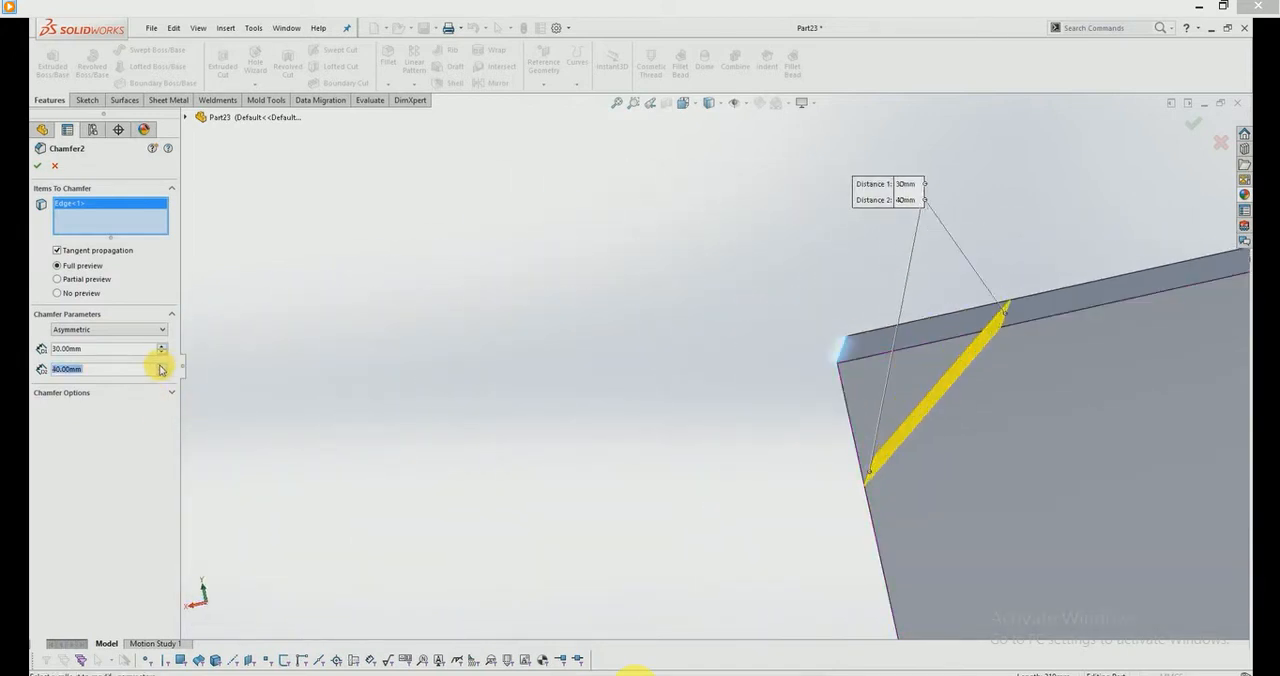
{"action": "left_click", "coordinate": [161, 374]}
{"action": "left_click", "coordinate": [161, 374]}
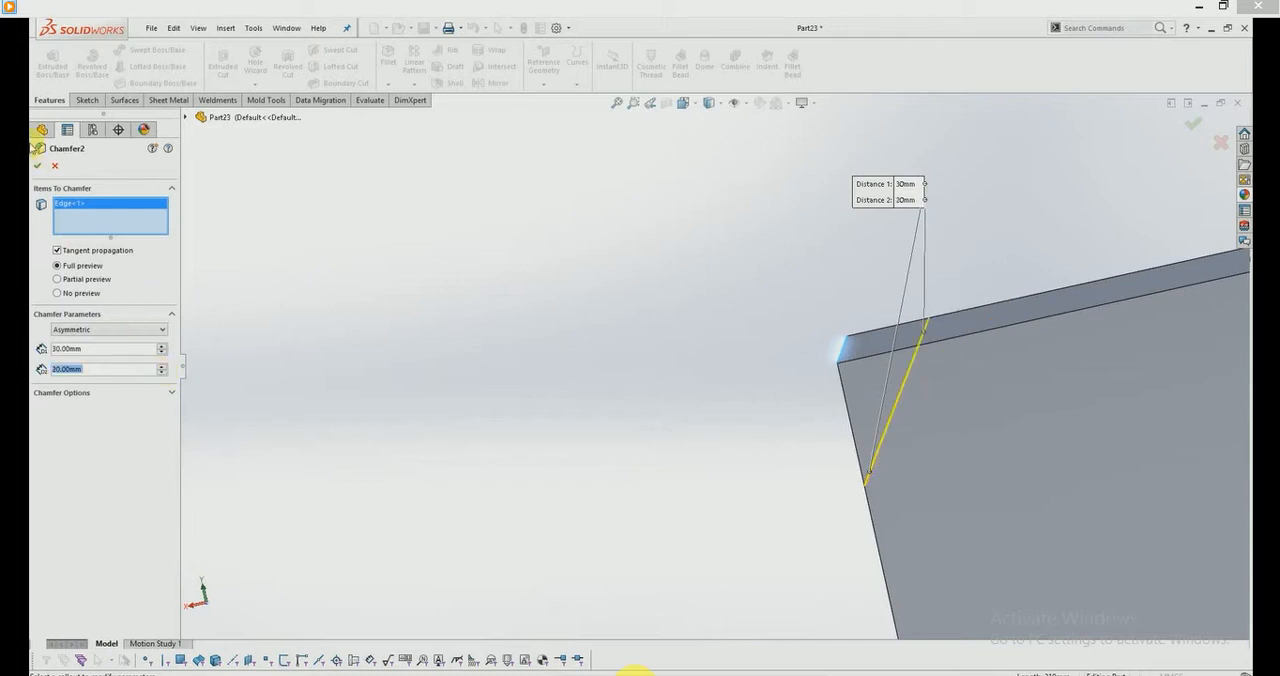
{"action": "left_click", "coordinate": [38, 167]}
{"action": "middle_click_drag", "start_coordinate": [752, 366], "coordinate": [660, 331]}
{"action": "scroll", "coordinate": [660, 331], "scroll_direction": "up", "scroll_amount": 3}
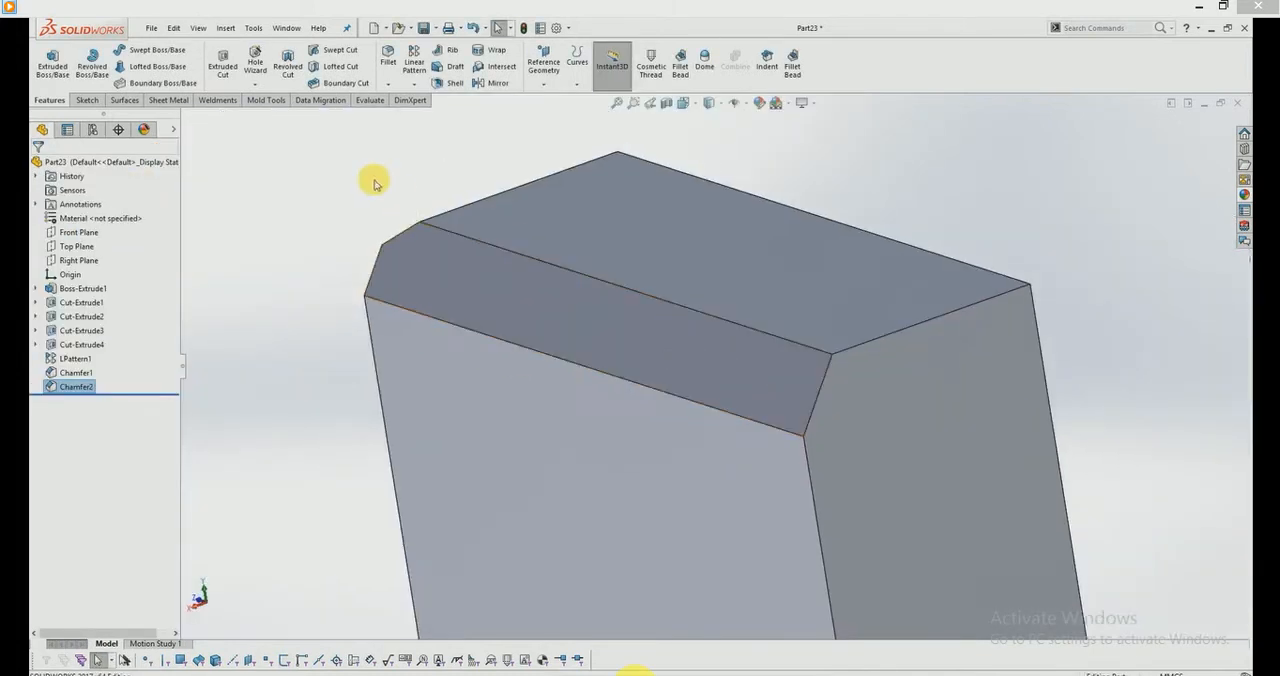
{"action": "left_click", "coordinate": [340, 232]}
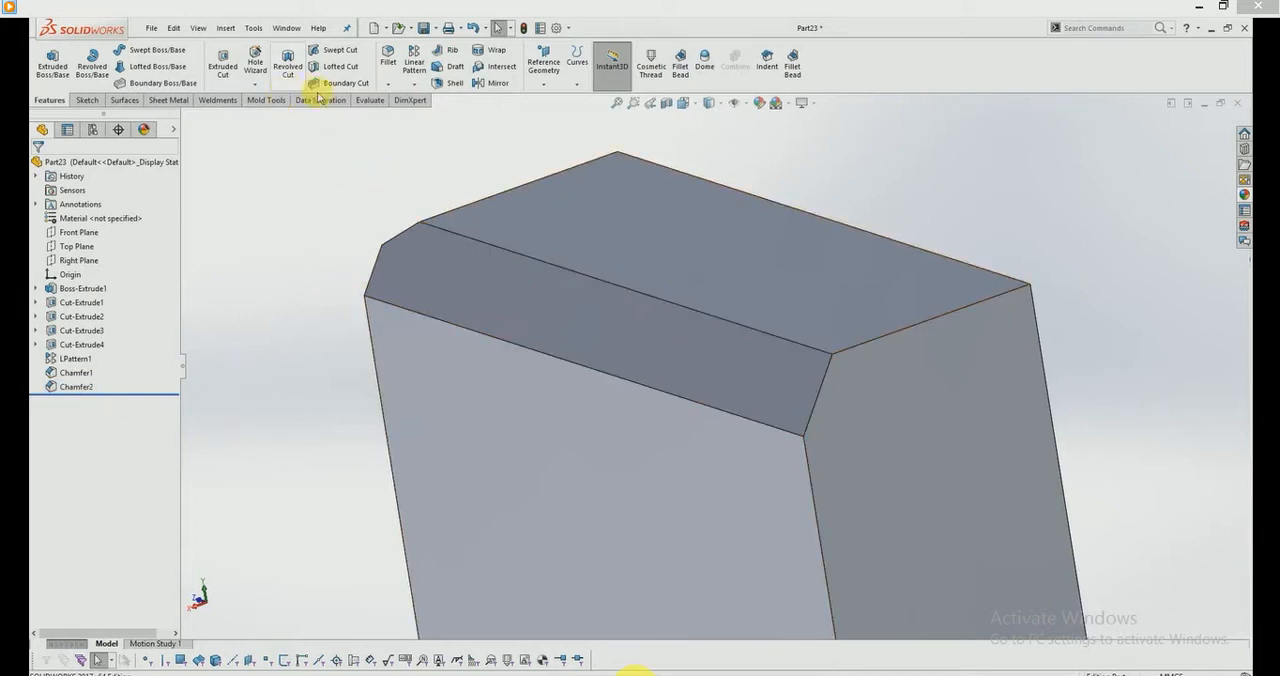
Step: Add a 10 mm constant-size fillet to the short edge at the end of the asymmetric chamfer
{"action": "left_click", "coordinate": [388, 58]}
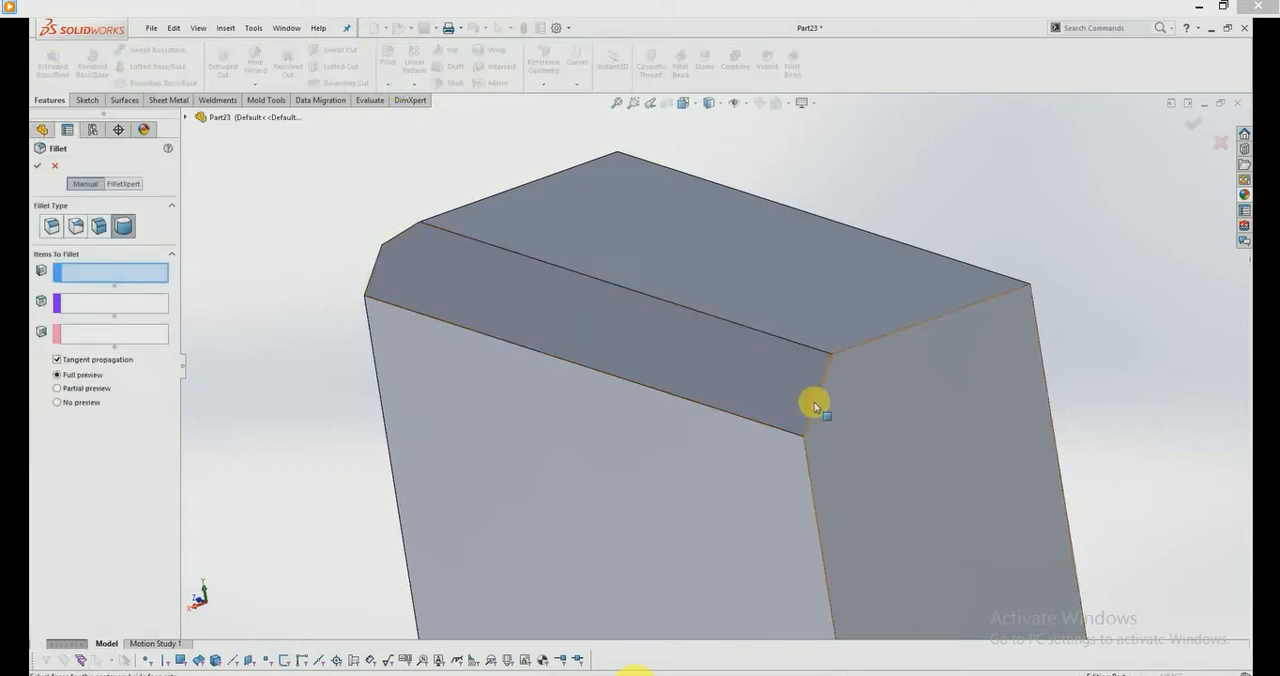
{"action": "left_click", "coordinate": [52, 226]}
{"action": "left_click", "coordinate": [822, 384]}
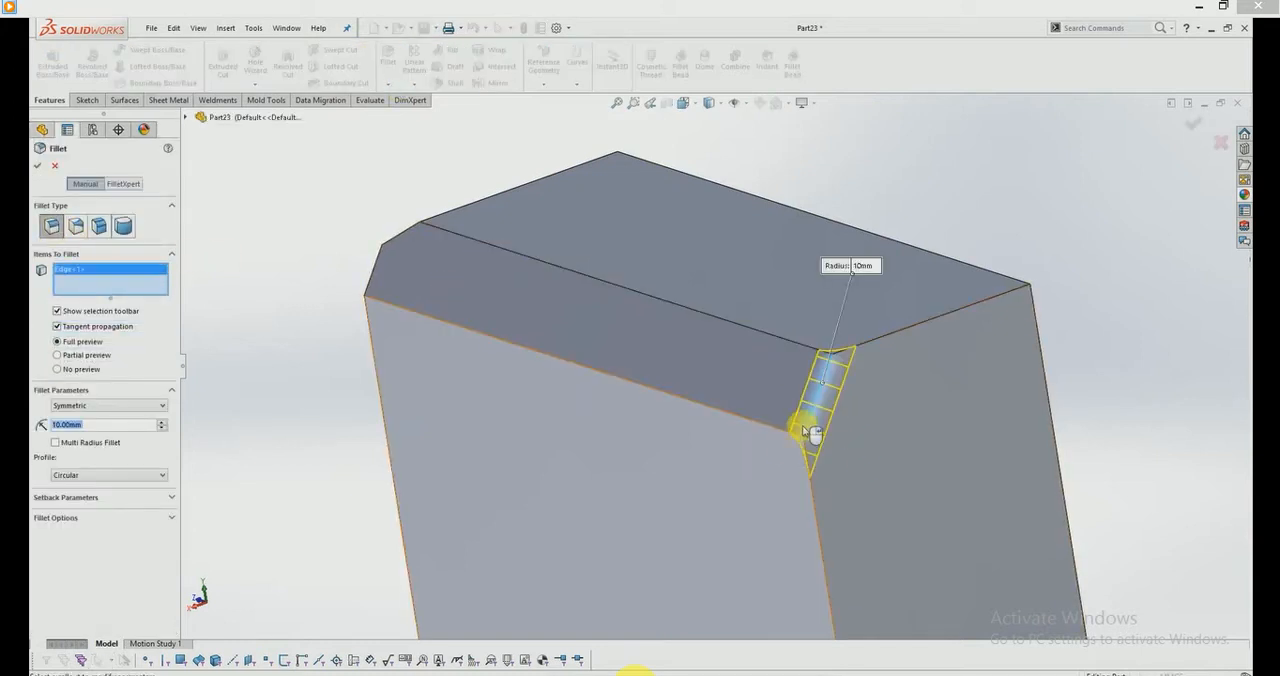
{"action": "left_click", "coordinate": [1200, 120]}
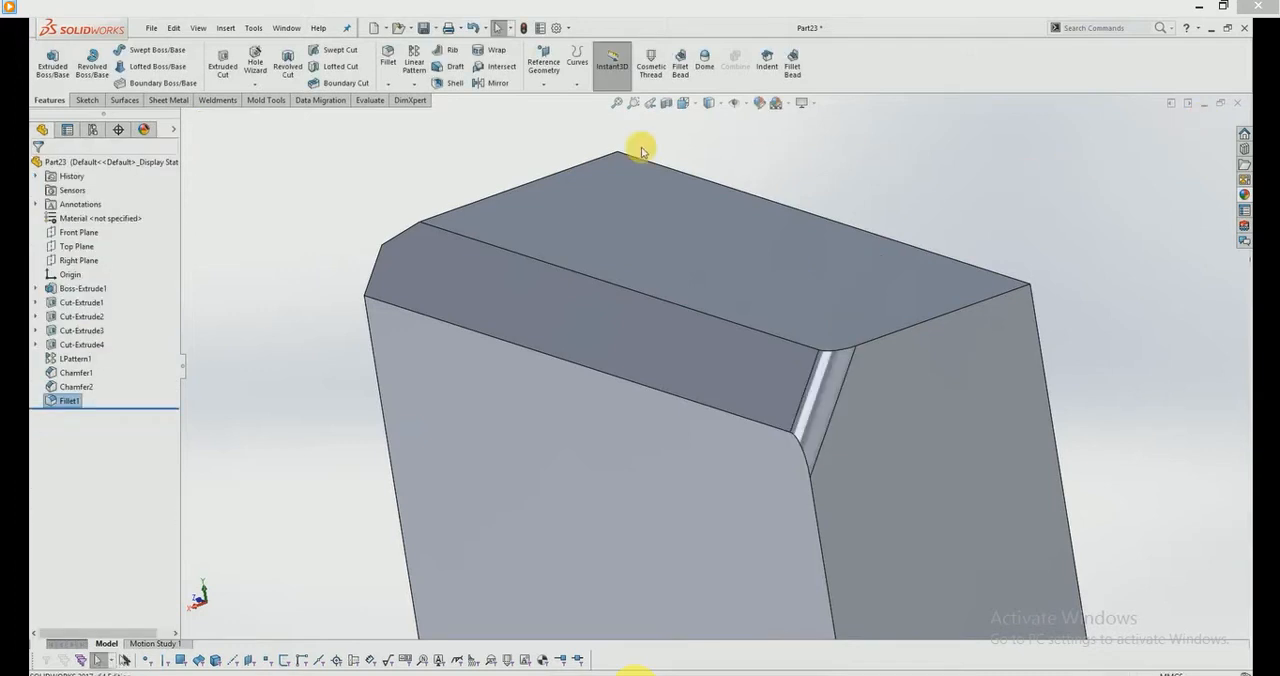
Step: Set up an angle-distance chamfer of 10 mm at 30 degrees on the short top edge next to the fillet
{"action": "left_click", "coordinate": [389, 88]}
{"action": "left_click", "coordinate": [410, 121]}
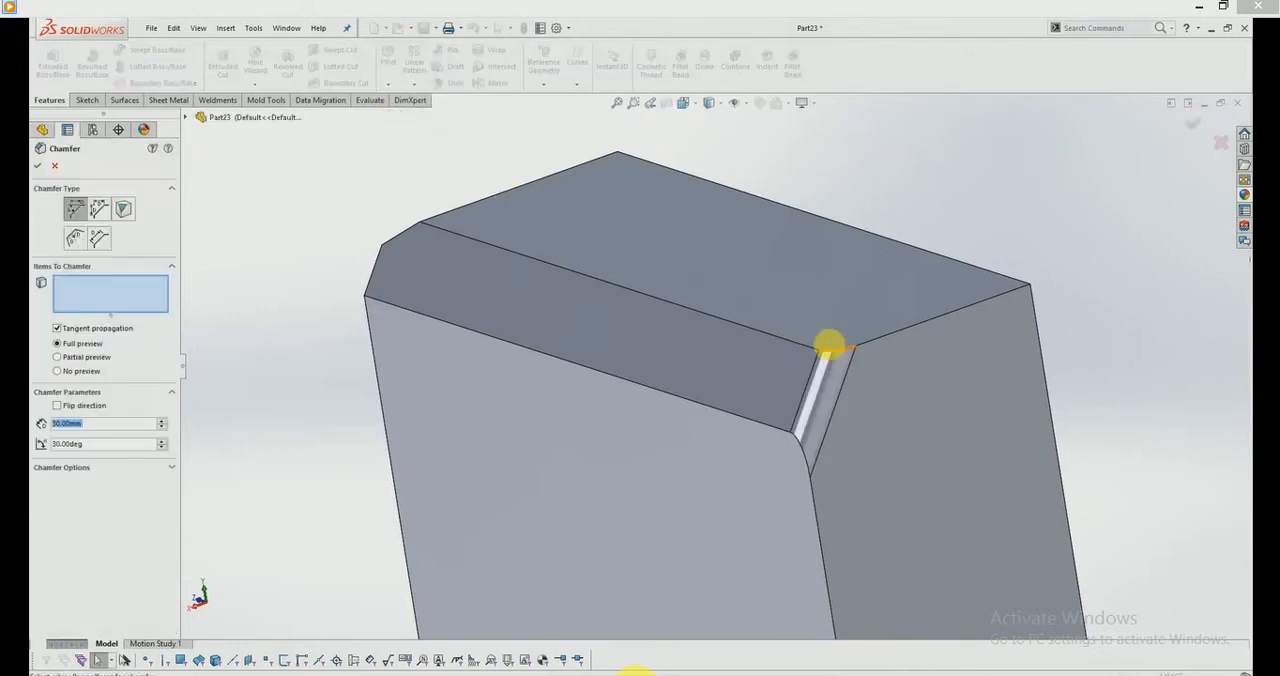
{"action": "left_click", "coordinate": [886, 341]}
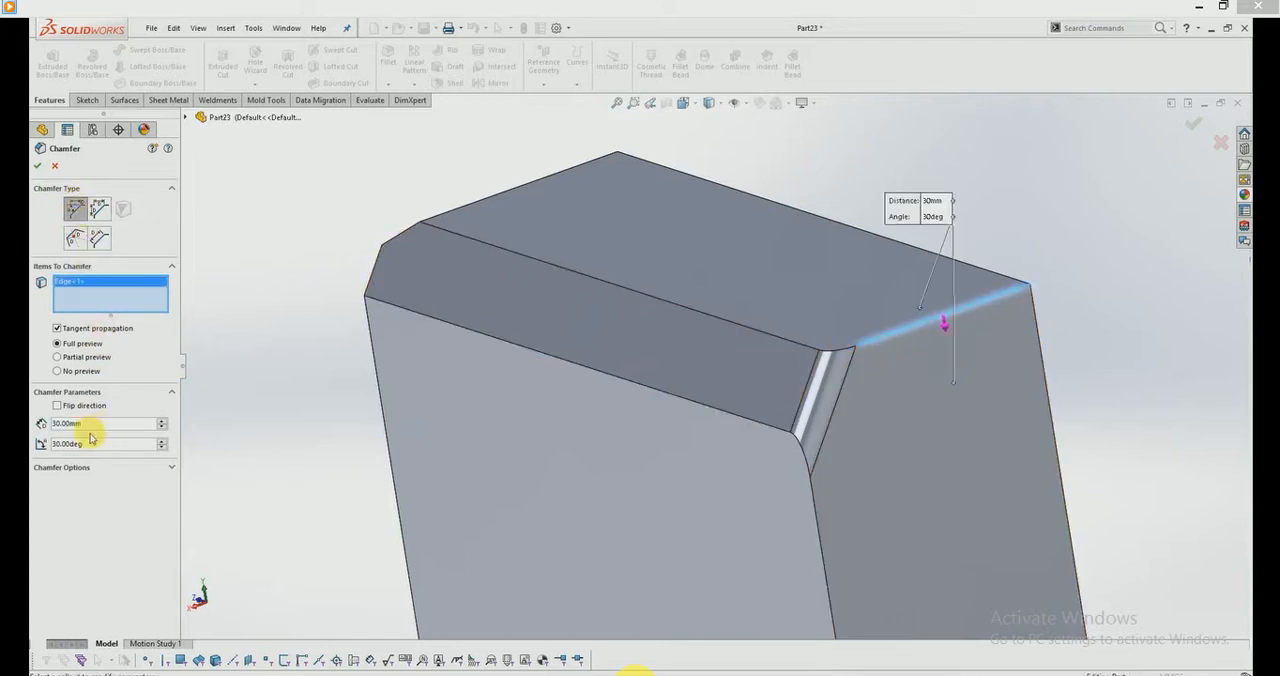
{"action": "left_click", "coordinate": [161, 423]}
{"action": "left_click", "coordinate": [161, 423]}
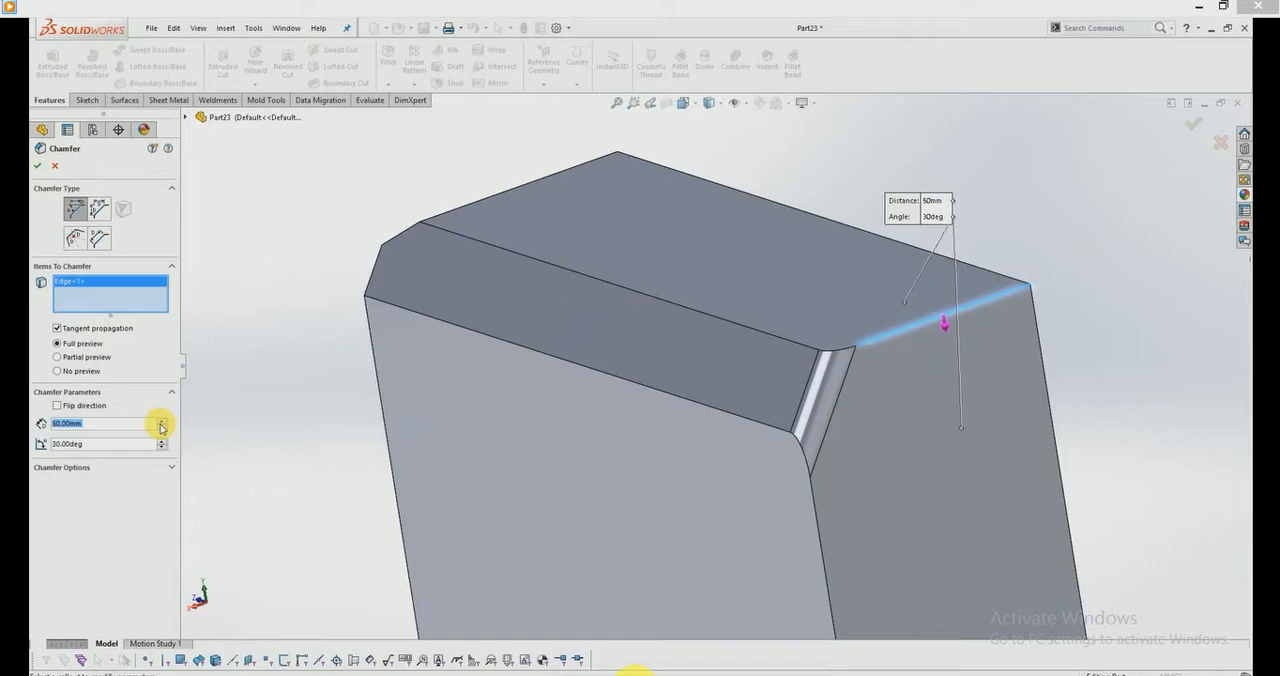
{"action": "left_click", "coordinate": [163, 428]}
{"action": "left_click", "coordinate": [163, 428]}
{"action": "left_click", "coordinate": [163, 428]}
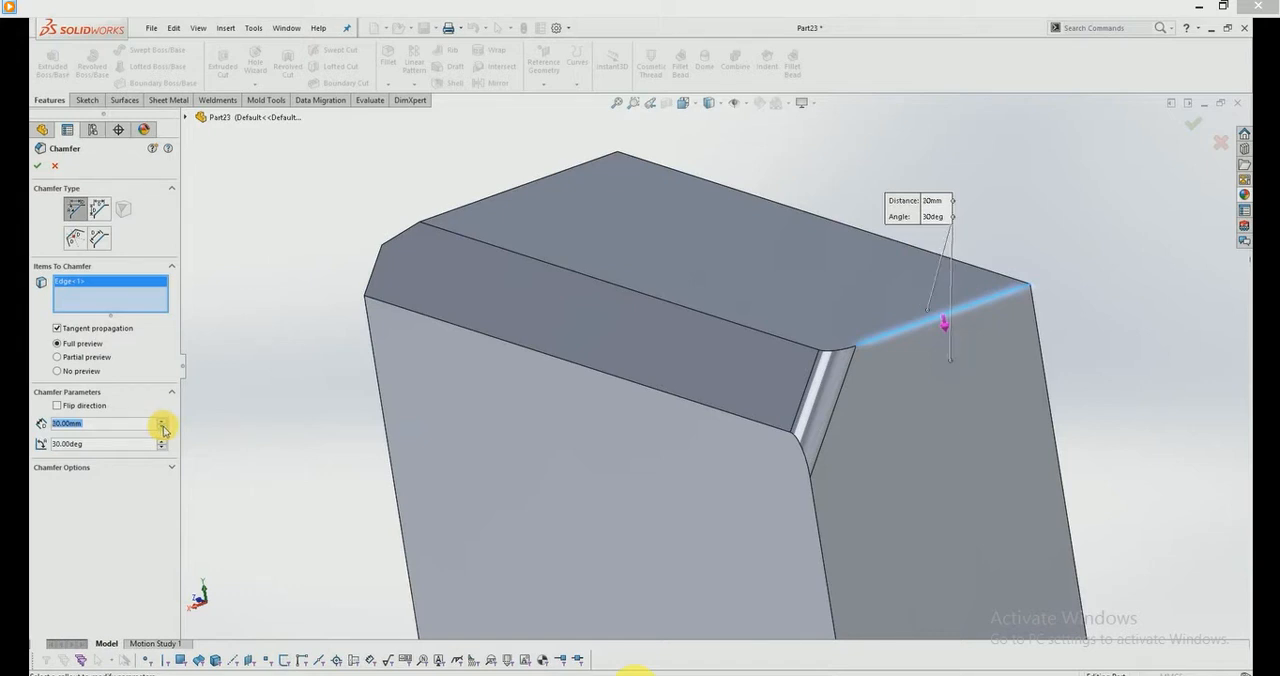
{"action": "left_click", "coordinate": [163, 428]}
{"action": "scroll", "coordinate": [862, 384], "scroll_direction": "down", "scroll_amount": 2}
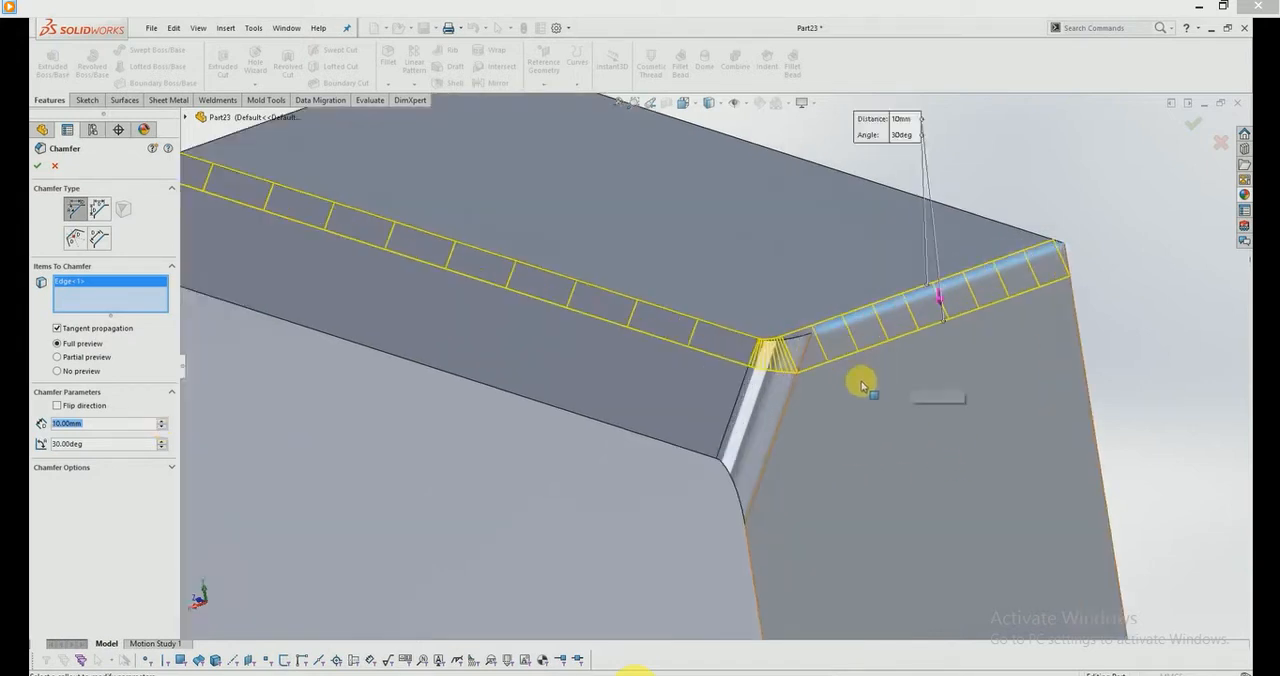
{"action": "scroll", "coordinate": [737, 353], "scroll_direction": "up", "scroll_amount": 2}
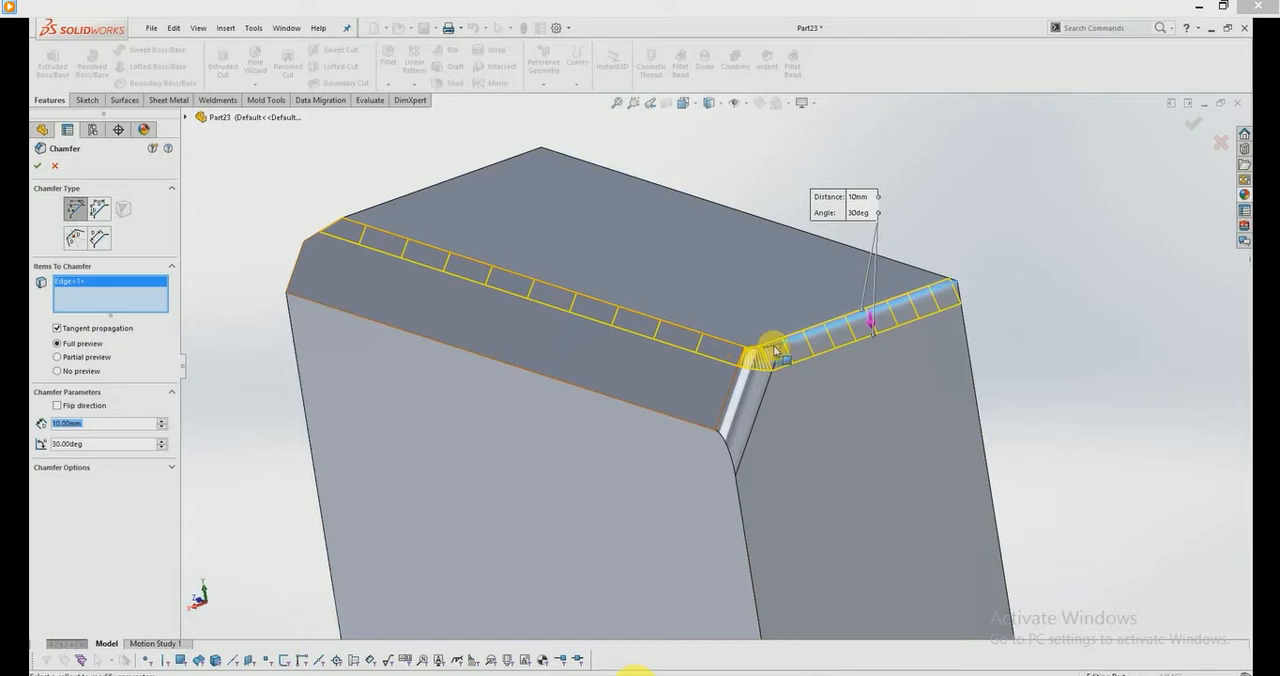
Step: Turn tangent propagation off and on again to compare how the chamfer preview follows the adjoining edges
{"action": "left_click", "coordinate": [90, 334]}
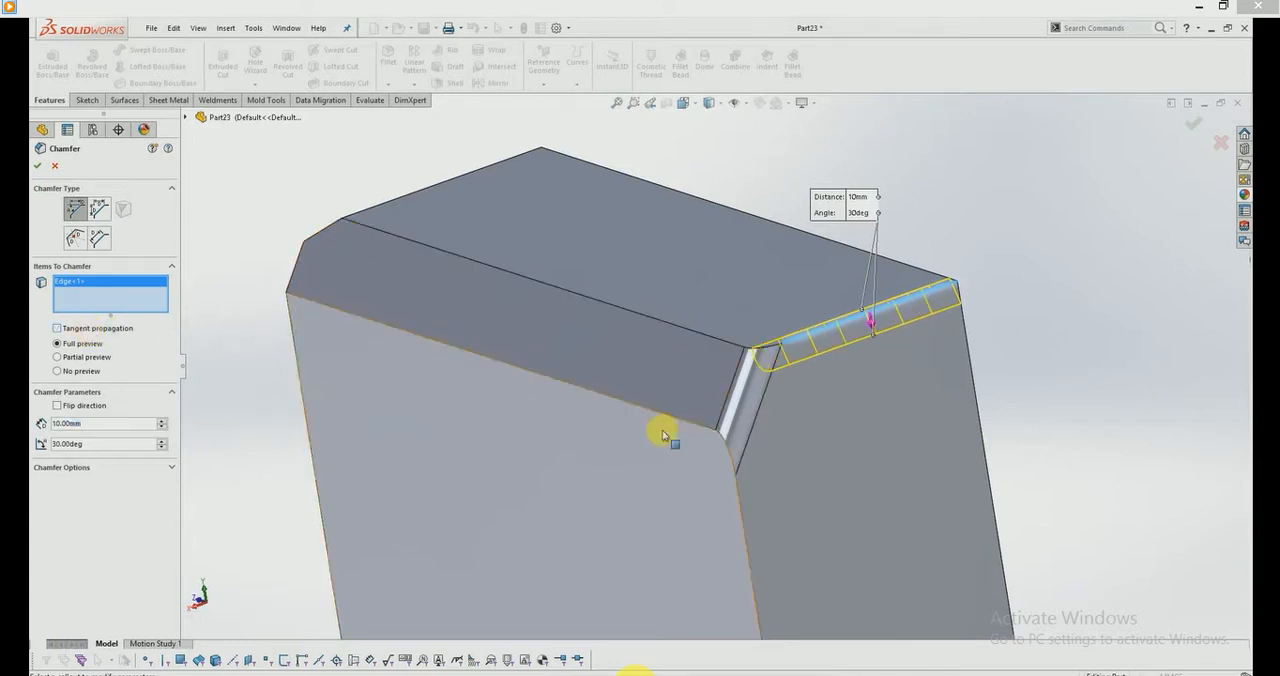
{"action": "scroll", "coordinate": [775, 345], "scroll_direction": "down", "scroll_amount": 2}
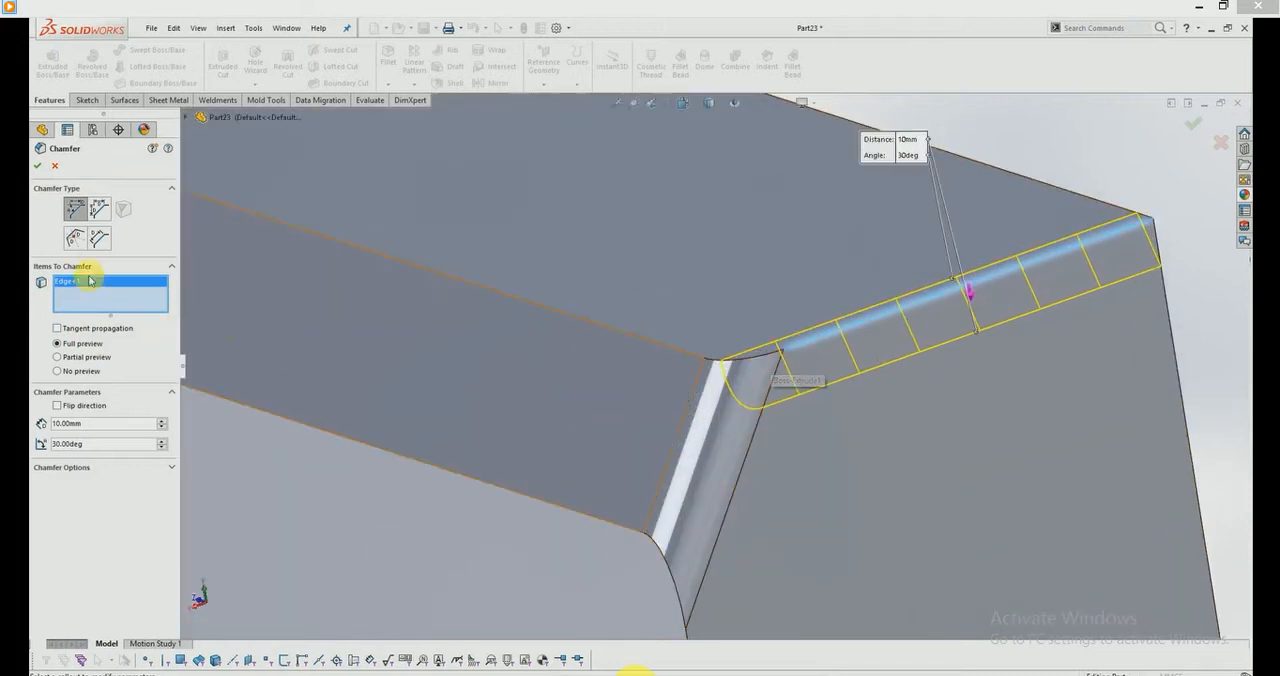
{"action": "left_click", "coordinate": [92, 334]}
{"action": "scroll", "coordinate": [586, 420], "scroll_direction": "up", "scroll_amount": 2}
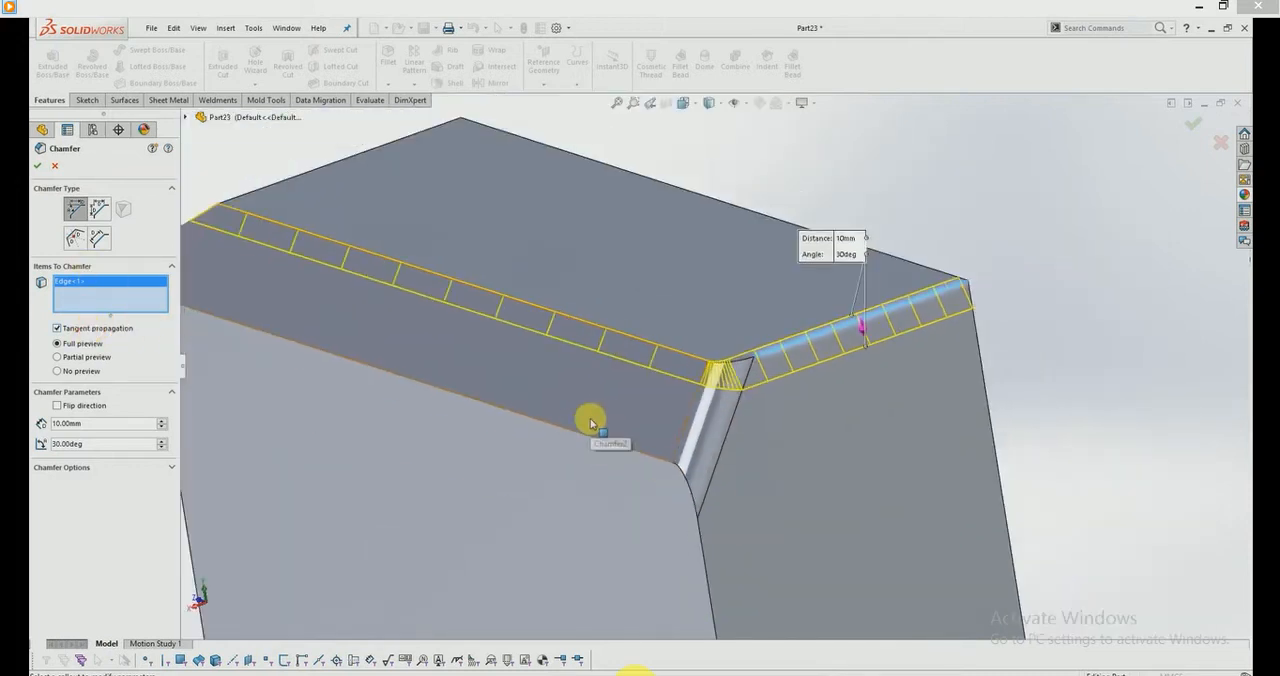
Step: Apply the tangent-propagated chamfer and examine the filleted corner it runs through
{"action": "left_click", "coordinate": [38, 166]}
{"action": "middle_click_drag", "start_coordinate": [680, 414], "coordinate": [757, 385]}
{"action": "scroll", "coordinate": [711, 371], "scroll_direction": "down", "scroll_amount": 5}
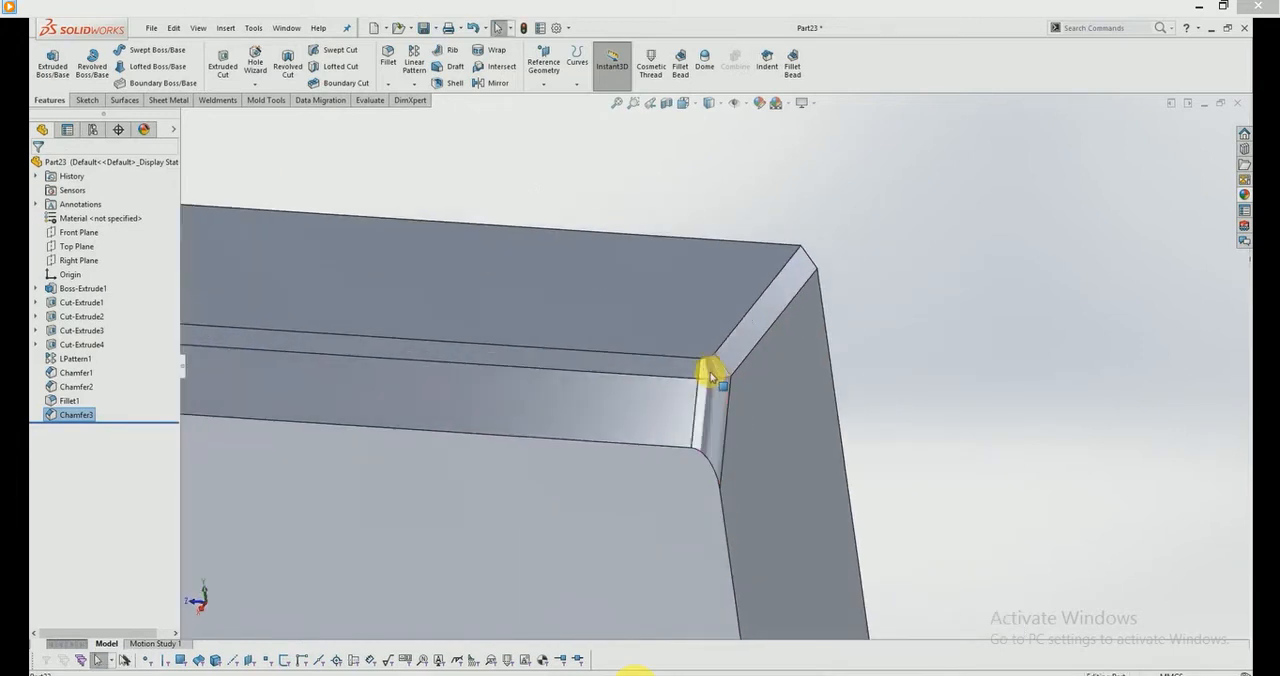
{"action": "mouse_move", "coordinate": [731, 344]}
{"action": "middle_mouse_down"}
{"action": "mouse_move", "coordinate": [689, 329]}
{"action": "mouse_move", "coordinate": [749, 383]}
{"action": "mouse_move", "coordinate": [738, 398]}
{"action": "mouse_move", "coordinate": [738, 367]}
{"action": "middle_mouse_up"}
{"action": "scroll", "coordinate": [738, 367], "scroll_direction": "up", "scroll_amount": 8}
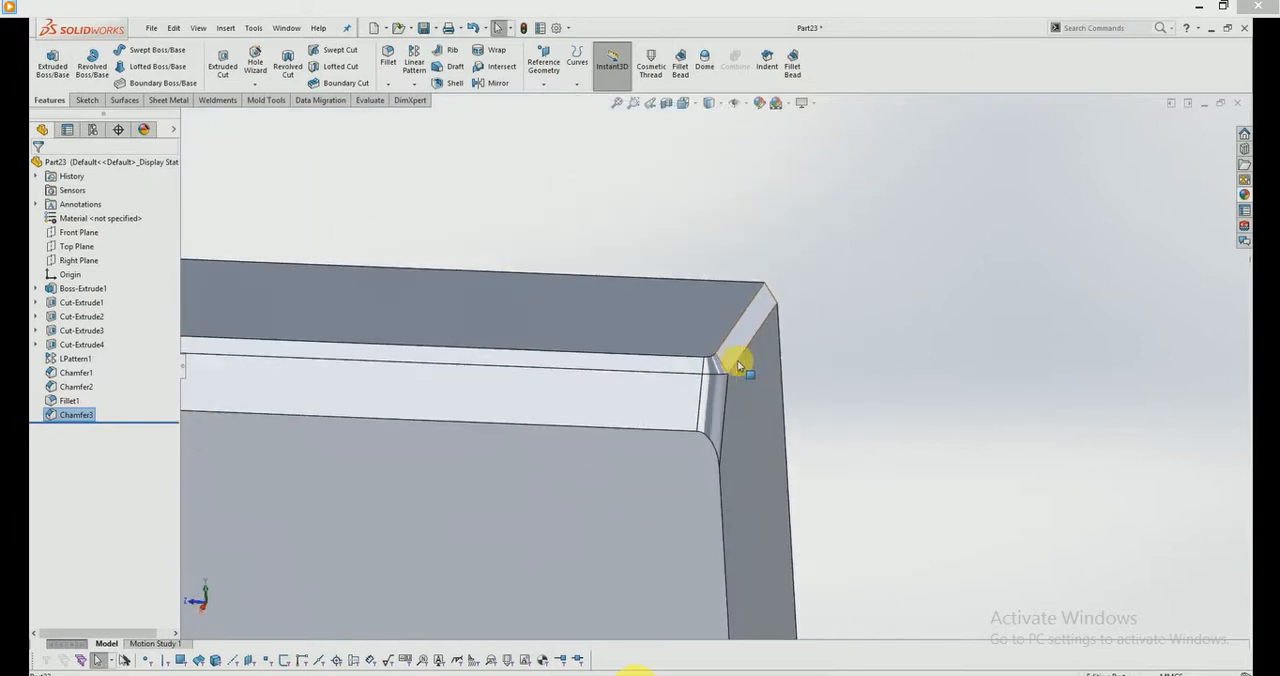
{"action": "middle_click_drag", "start_coordinate": [541, 353], "coordinate": [519, 347]}
Step: Set up a vertex chamfer on the bottom rear corner of the case
{"action": "left_click", "coordinate": [399, 86]}
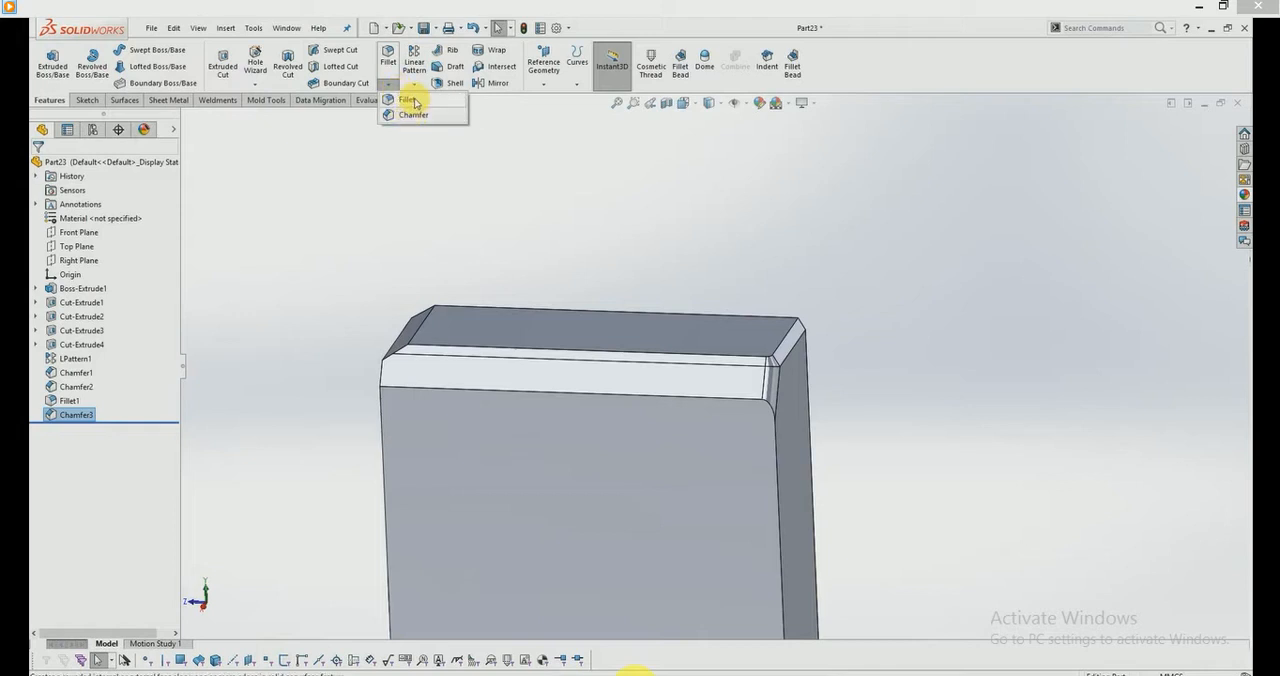
{"action": "left_click", "coordinate": [413, 114]}
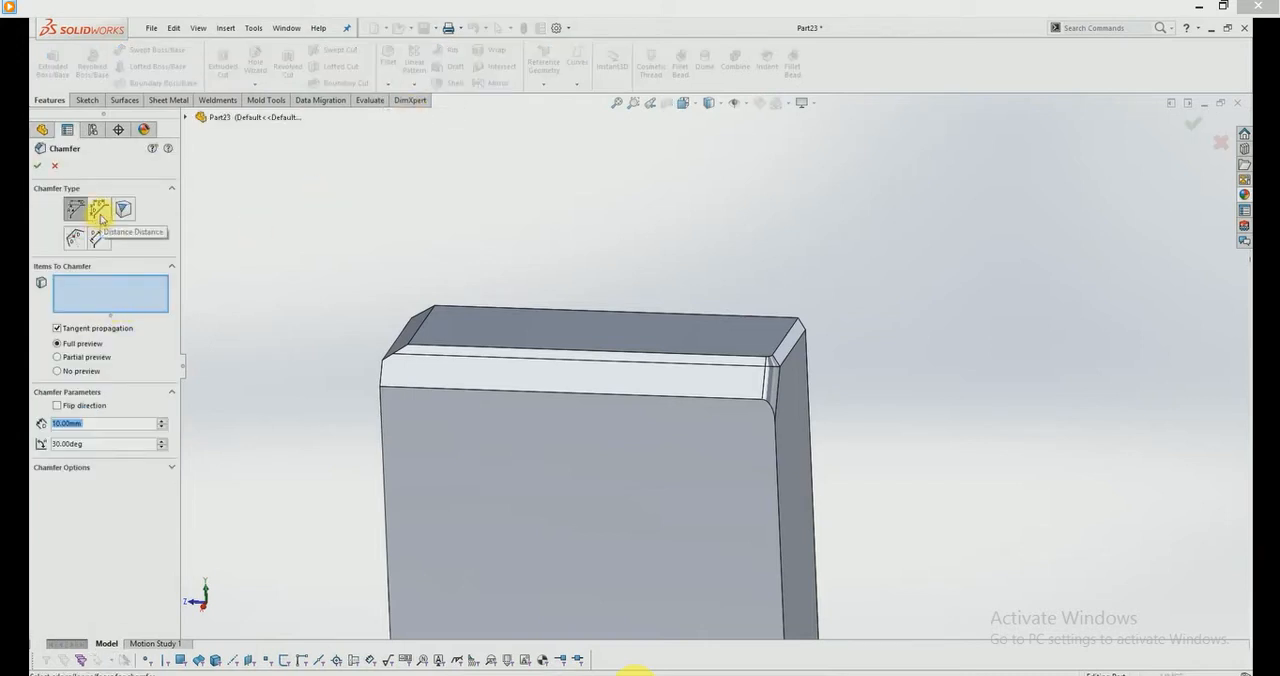
{"action": "left_click", "coordinate": [120, 210]}
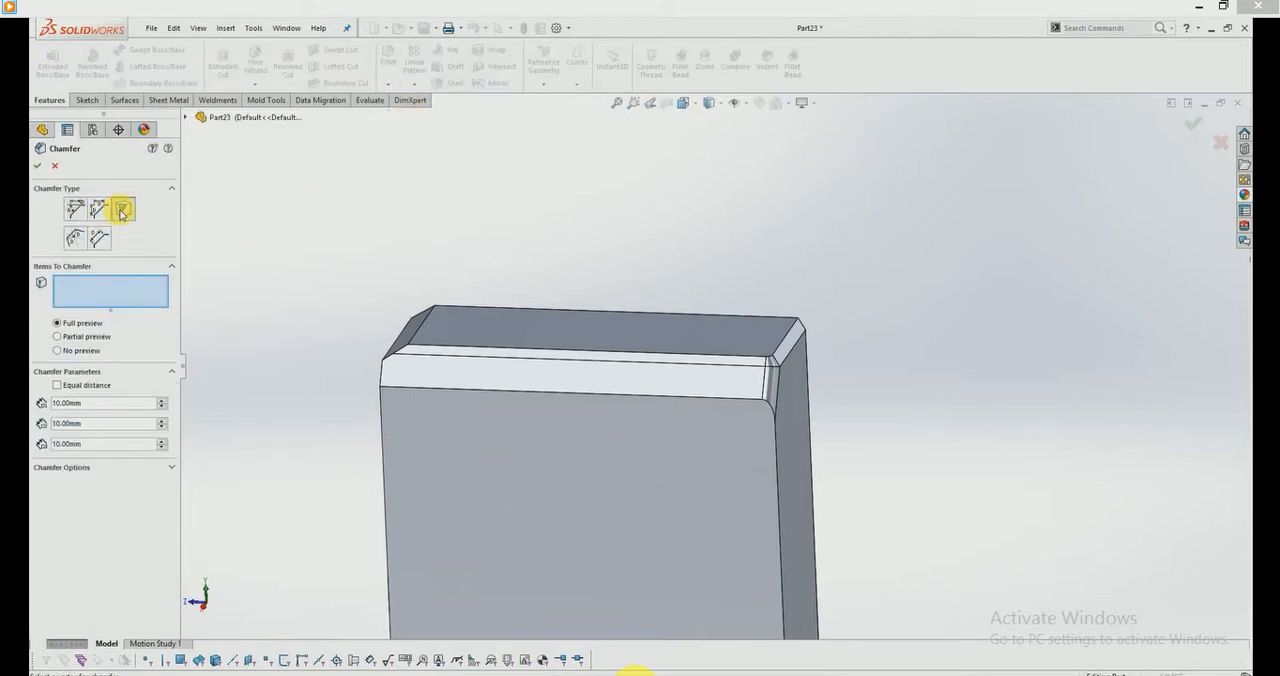
{"action": "scroll", "coordinate": [723, 560], "scroll_direction": "up", "scroll_amount": 3}
{"action": "scroll", "coordinate": [734, 463], "scroll_direction": "down", "scroll_amount": 10}
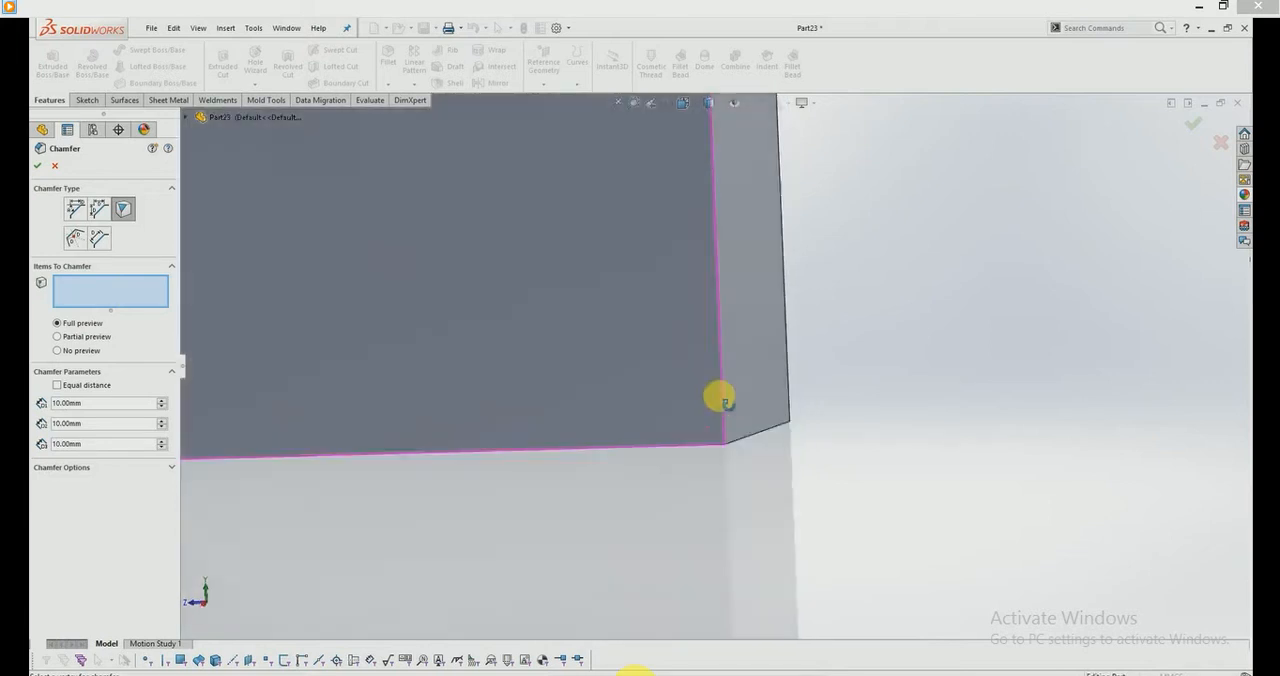
{"action": "middle_click_drag", "start_coordinate": [720, 398], "coordinate": [711, 354]}
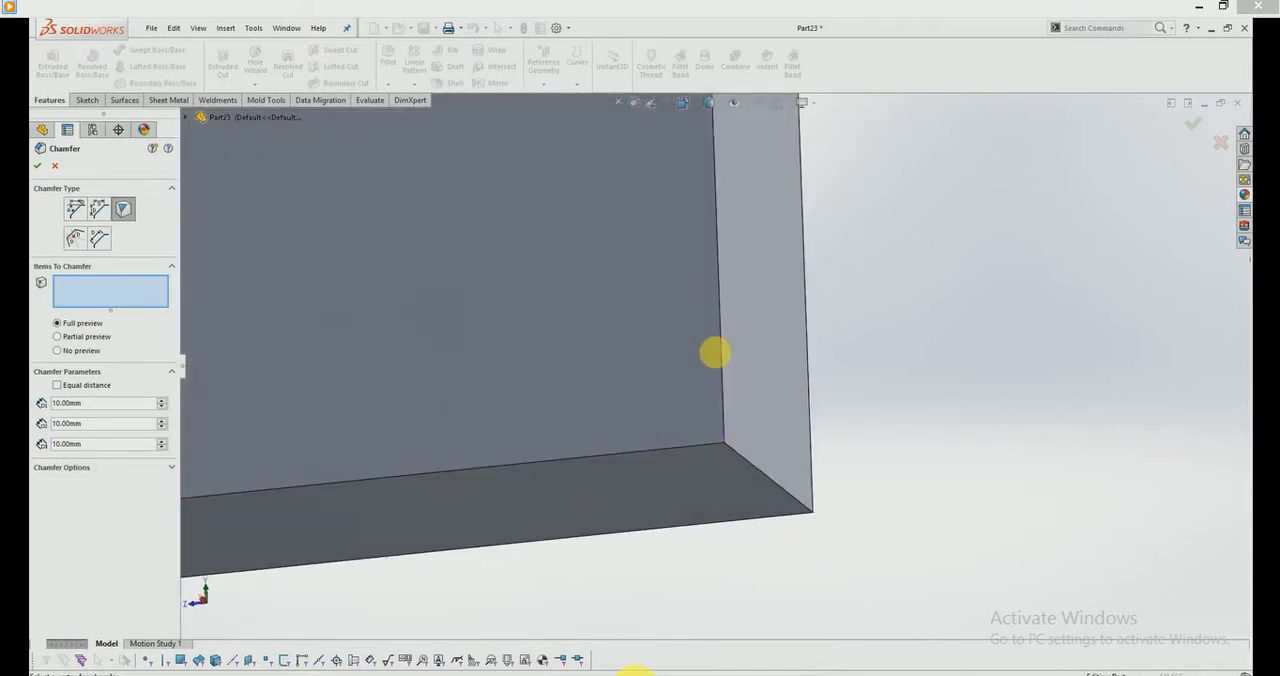
{"action": "left_click", "coordinate": [726, 443]}
{"action": "scroll", "coordinate": [728, 455], "scroll_direction": "down", "scroll_amount": 3}
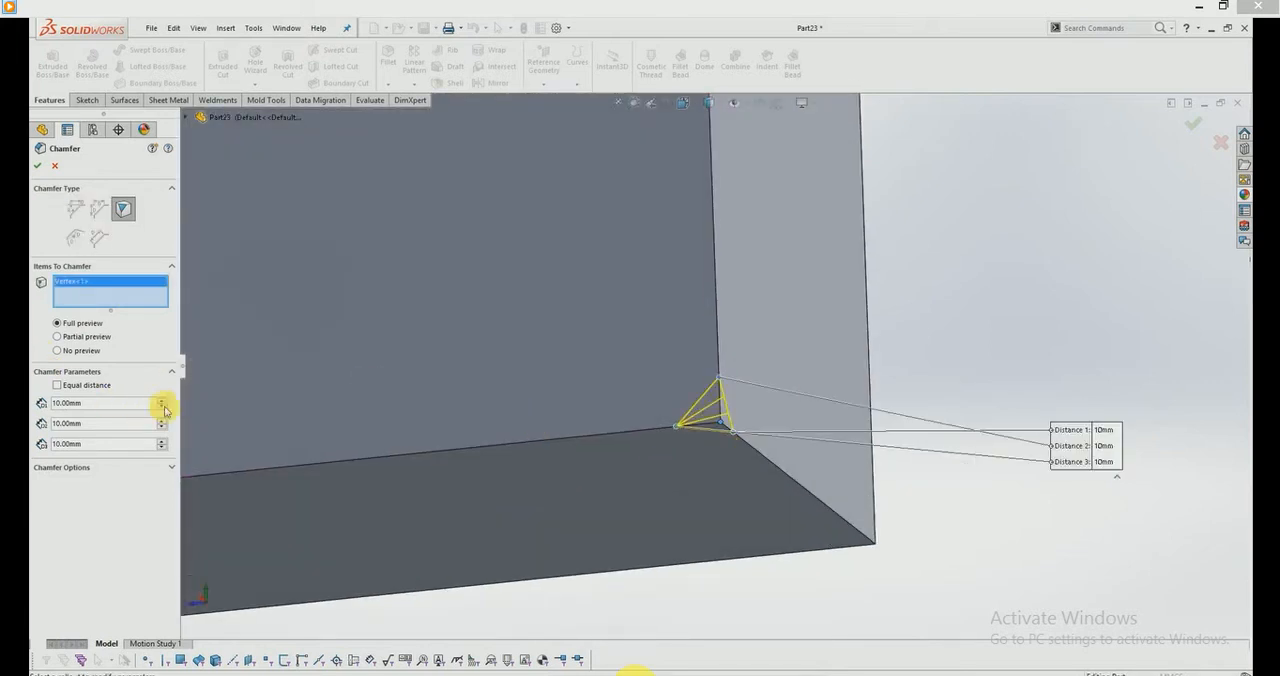
Step: Set the vertex chamfer distances to 30, 30 and 50 mm, apply it and examine the cut corner
{"action": "left_click", "coordinate": [163, 401]}
{"action": "left_click", "coordinate": [163, 401]}
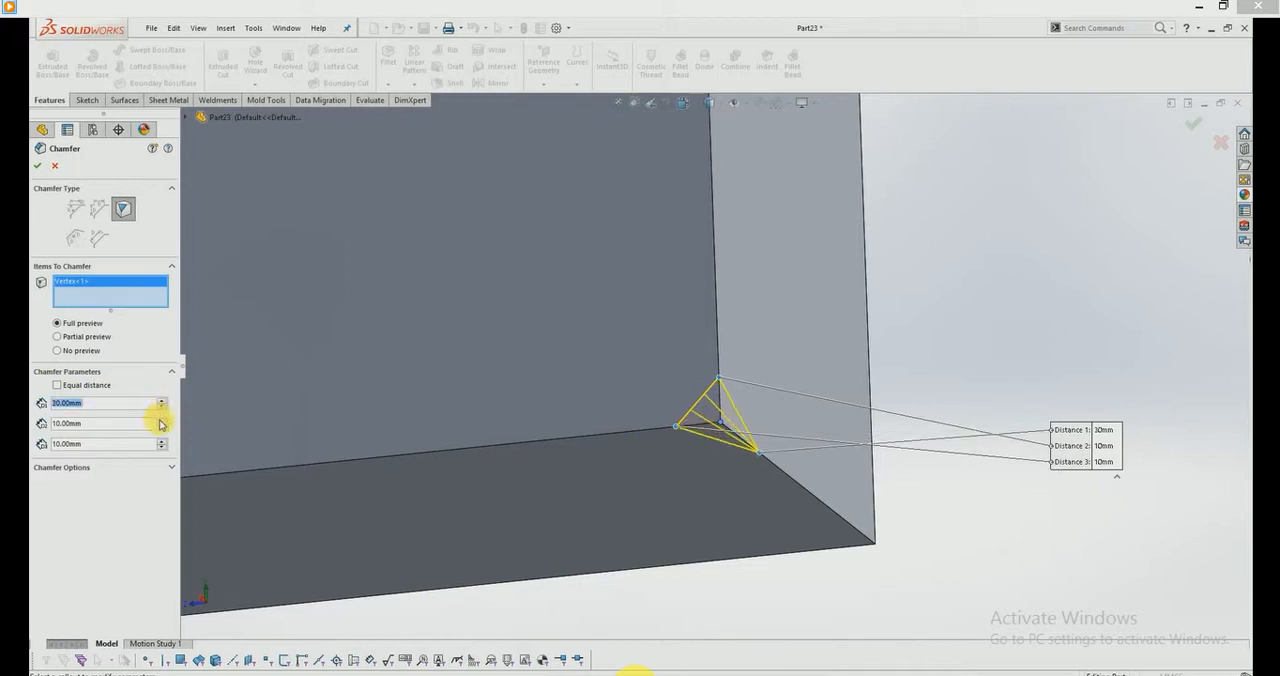
{"action": "left_click", "coordinate": [161, 420]}
{"action": "left_click", "coordinate": [161, 420]}
{"action": "left_click", "coordinate": [162, 444]}
{"action": "left_click", "coordinate": [162, 444]}
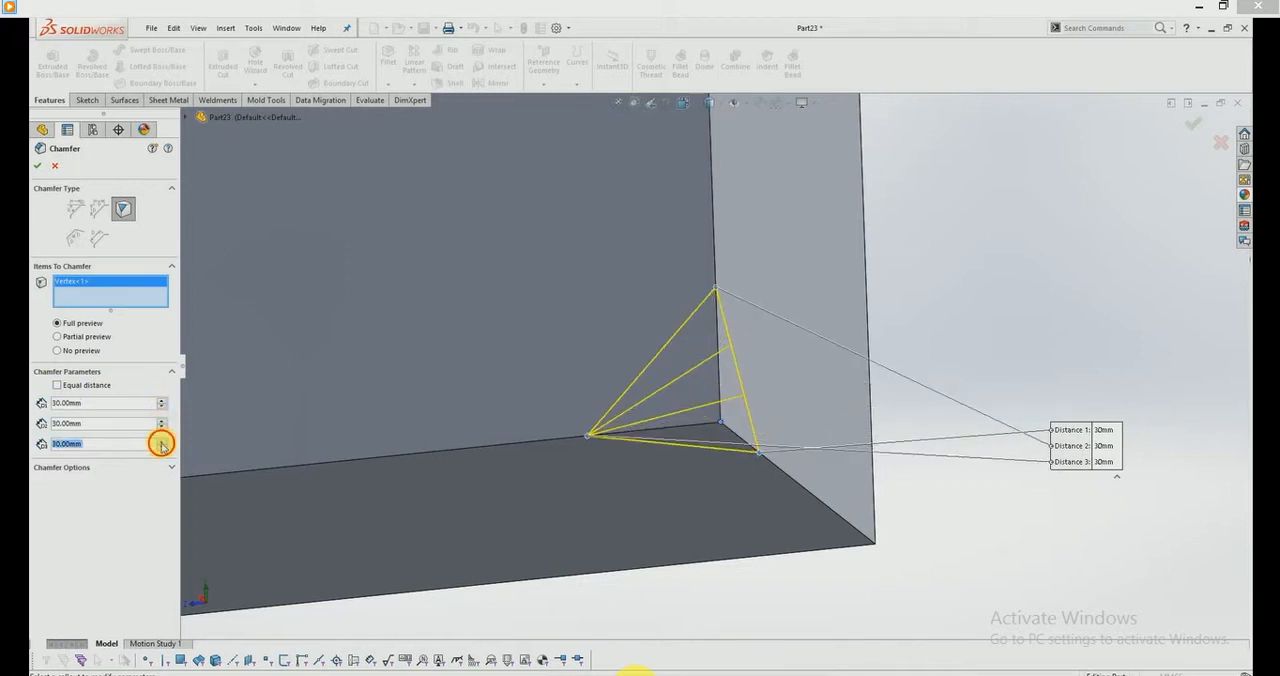
{"action": "left_click", "coordinate": [162, 444]}
{"action": "left_click", "coordinate": [162, 444]}
{"action": "left_click", "coordinate": [38, 166]}
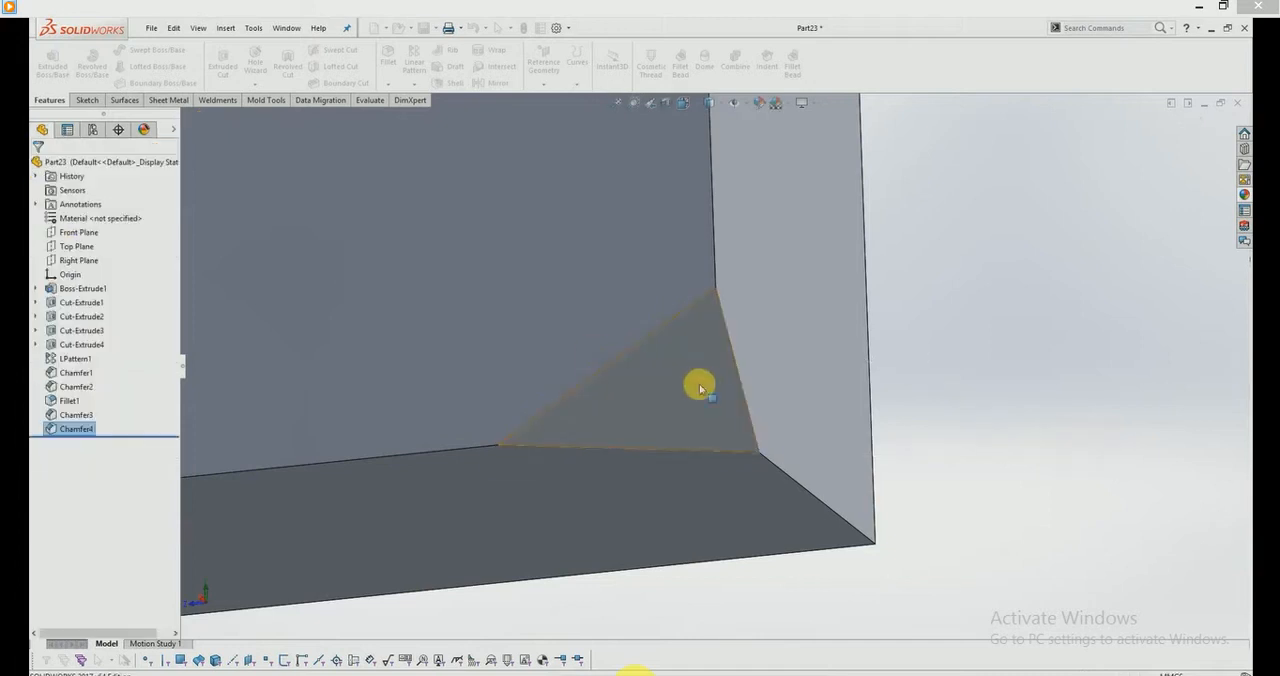
{"action": "middle_click_drag", "start_coordinate": [697, 385], "coordinate": [791, 391]}
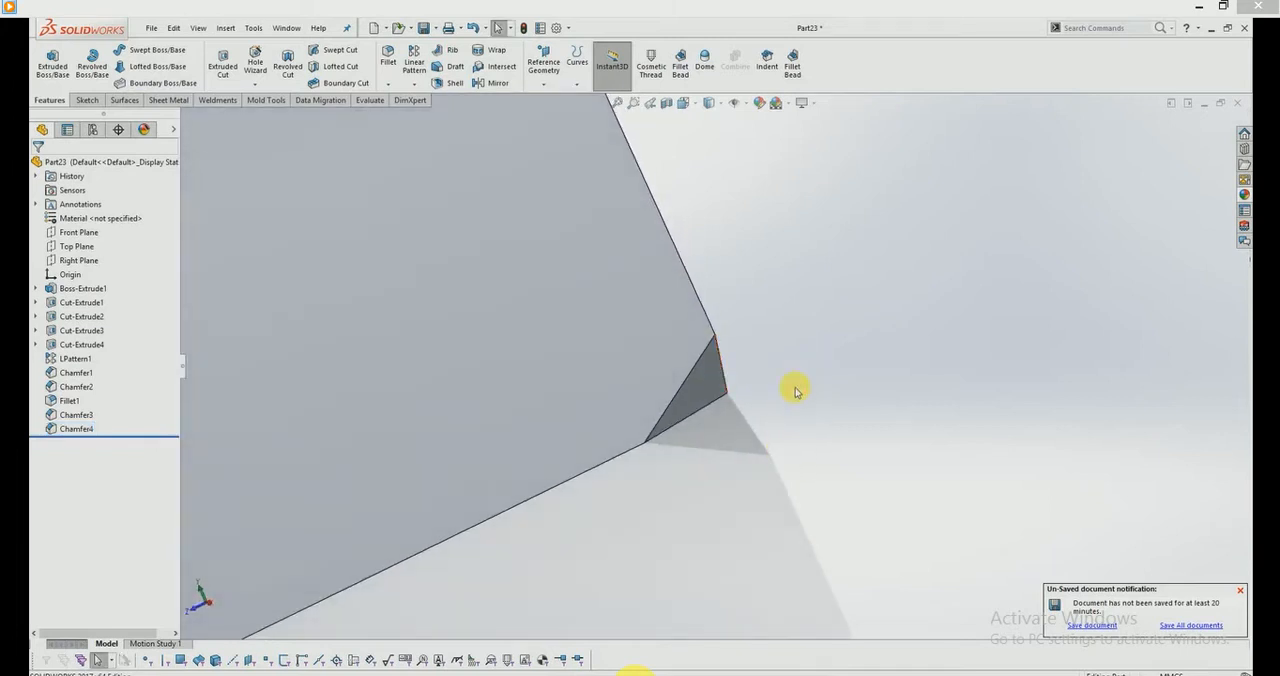
Step: Edit the vertex chamfer to use an equal distance of 30 mm and apply the change
{"action": "left_click", "coordinate": [690, 385]}
{"action": "left_click", "coordinate": [738, 322]}
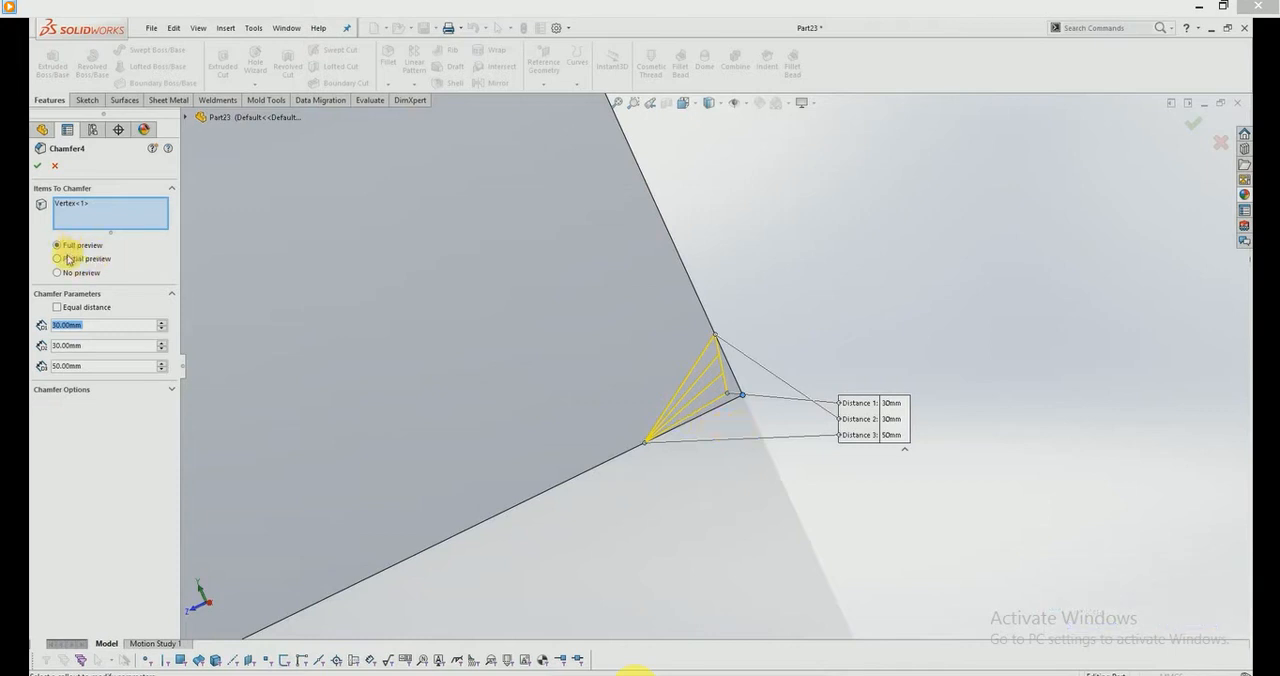
{"action": "left_click", "coordinate": [58, 273]}
{"action": "left_click", "coordinate": [75, 310]}
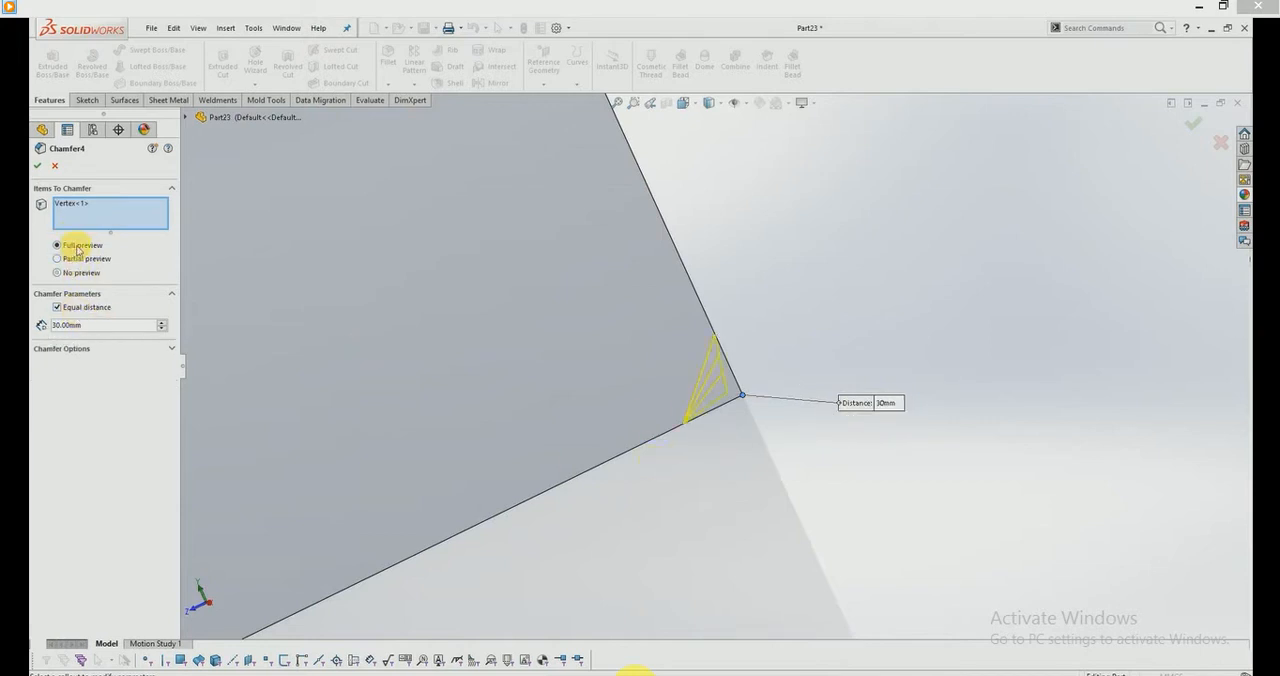
{"action": "left_click", "coordinate": [38, 166]}
{"action": "scroll", "coordinate": [666, 421], "scroll_direction": "up", "scroll_amount": 6}
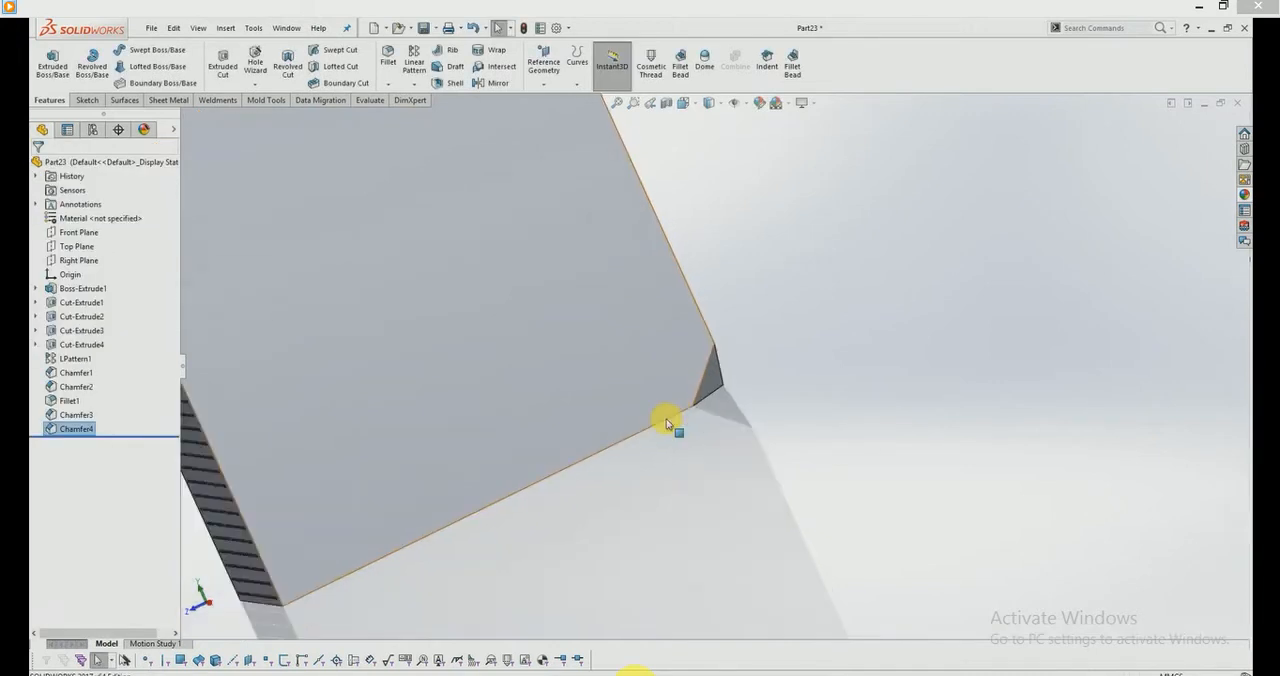
{"action": "middle_click_drag", "start_coordinate": [666, 428], "coordinate": [634, 285]}
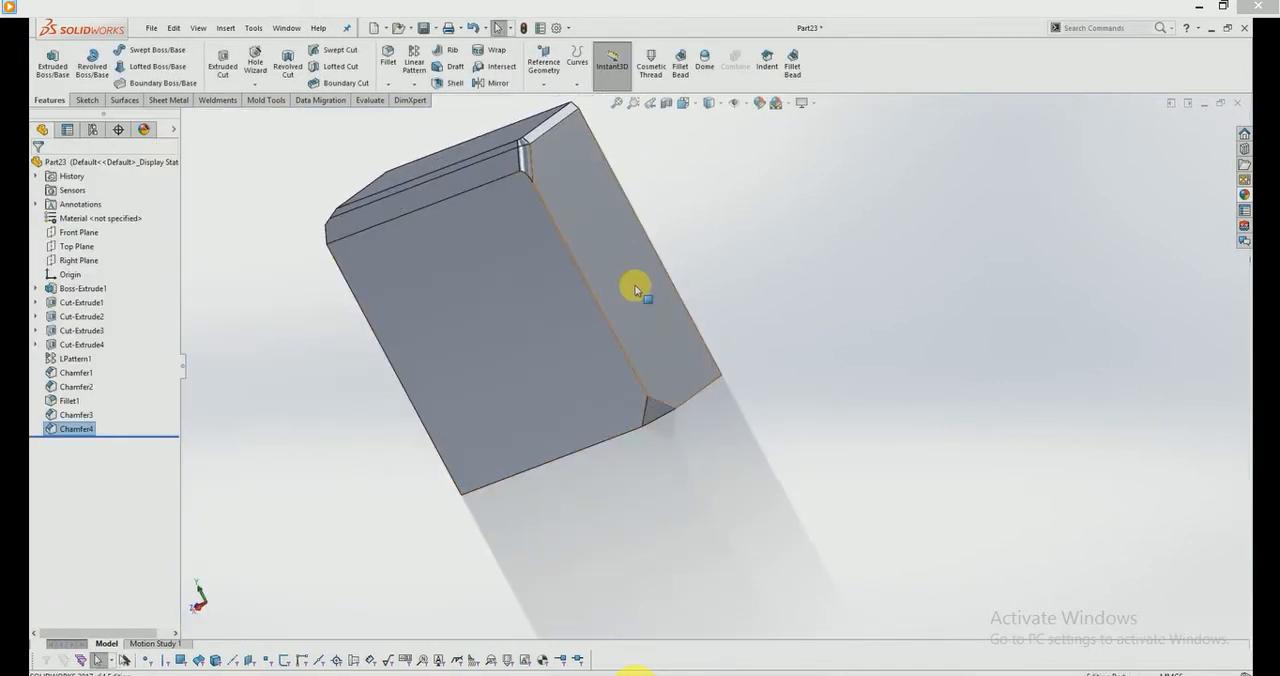
Step: Set up an asymmetric Offset Face chamfer on the long rear edge opposite the vertex chamfer
{"action": "left_click", "coordinate": [392, 86]}
{"action": "left_click", "coordinate": [410, 113]}
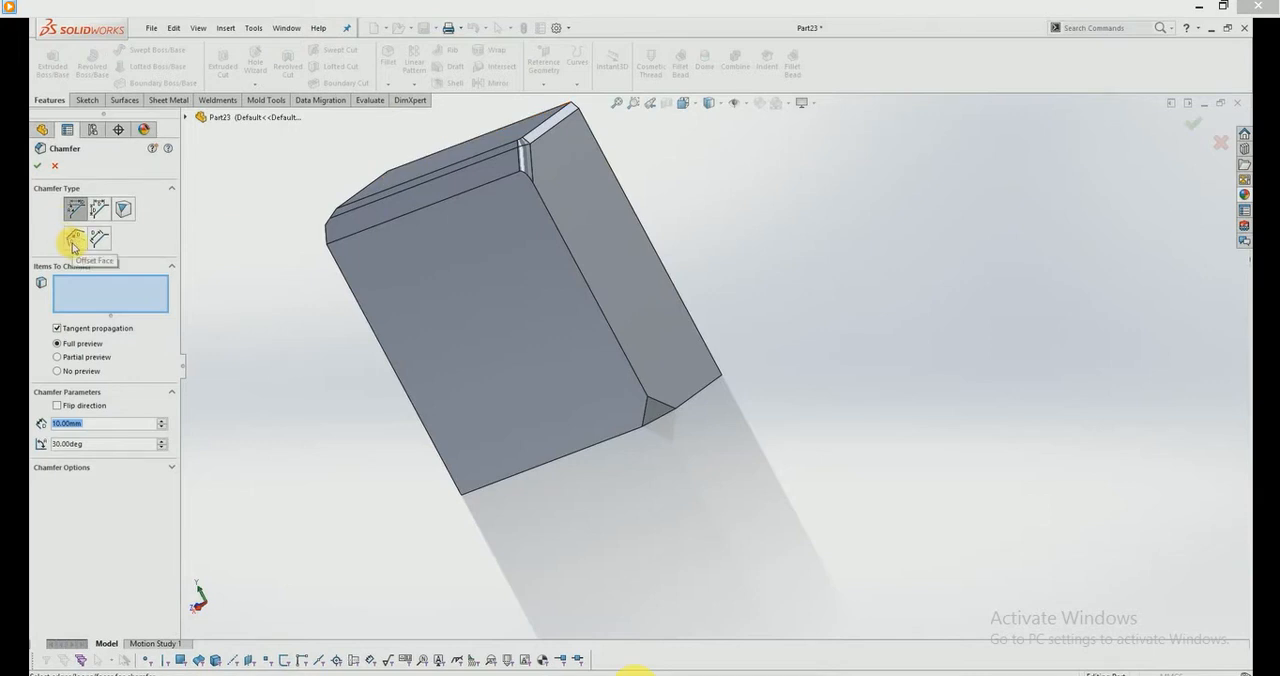
{"action": "left_click", "coordinate": [73, 240]}
{"action": "middle_click_drag", "start_coordinate": [736, 417], "coordinate": [595, 211]}
{"action": "left_click", "coordinate": [508, 230]}
{"action": "scroll", "coordinate": [511, 290], "scroll_direction": "down", "scroll_amount": 2}
{"action": "scroll", "coordinate": [600, 240], "scroll_direction": "up", "scroll_amount": 4}
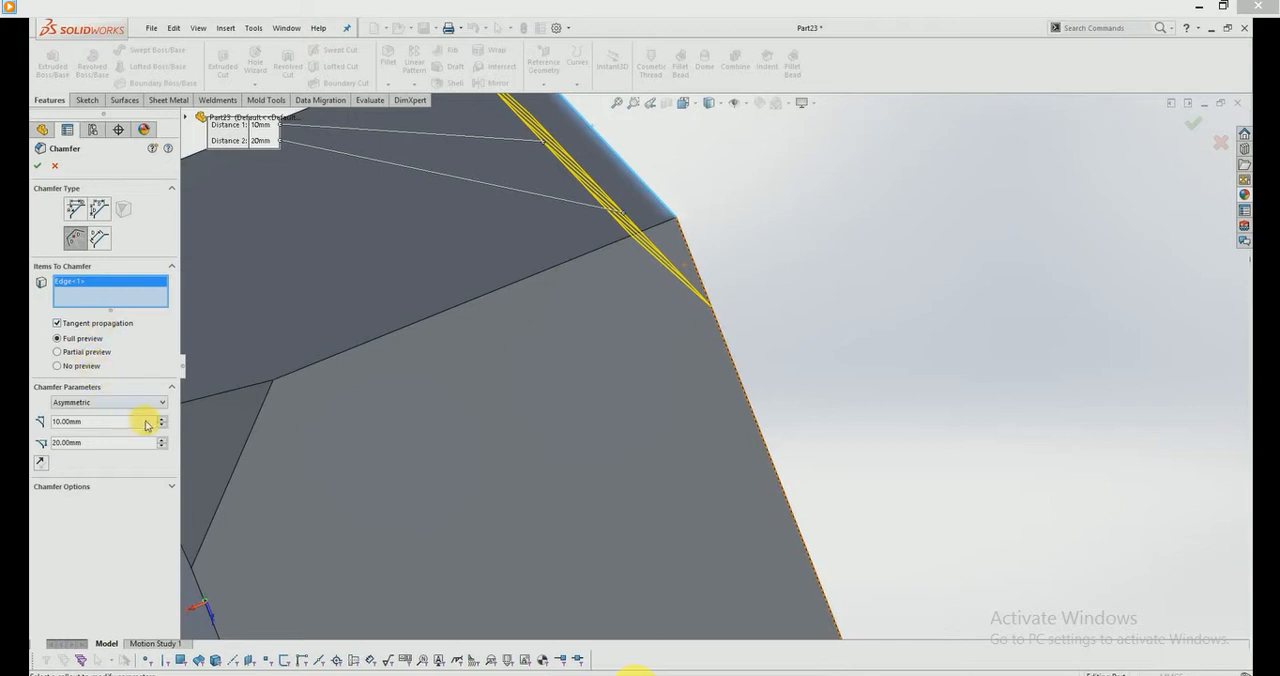
Step: Set the offset face chamfer distances to 30 mm and 40 mm, then apply it
{"action": "left_click", "coordinate": [162, 419]}
{"action": "left_click", "coordinate": [162, 419]}
{"action": "middle_click_drag", "start_coordinate": [517, 420], "coordinate": [530, 378]}
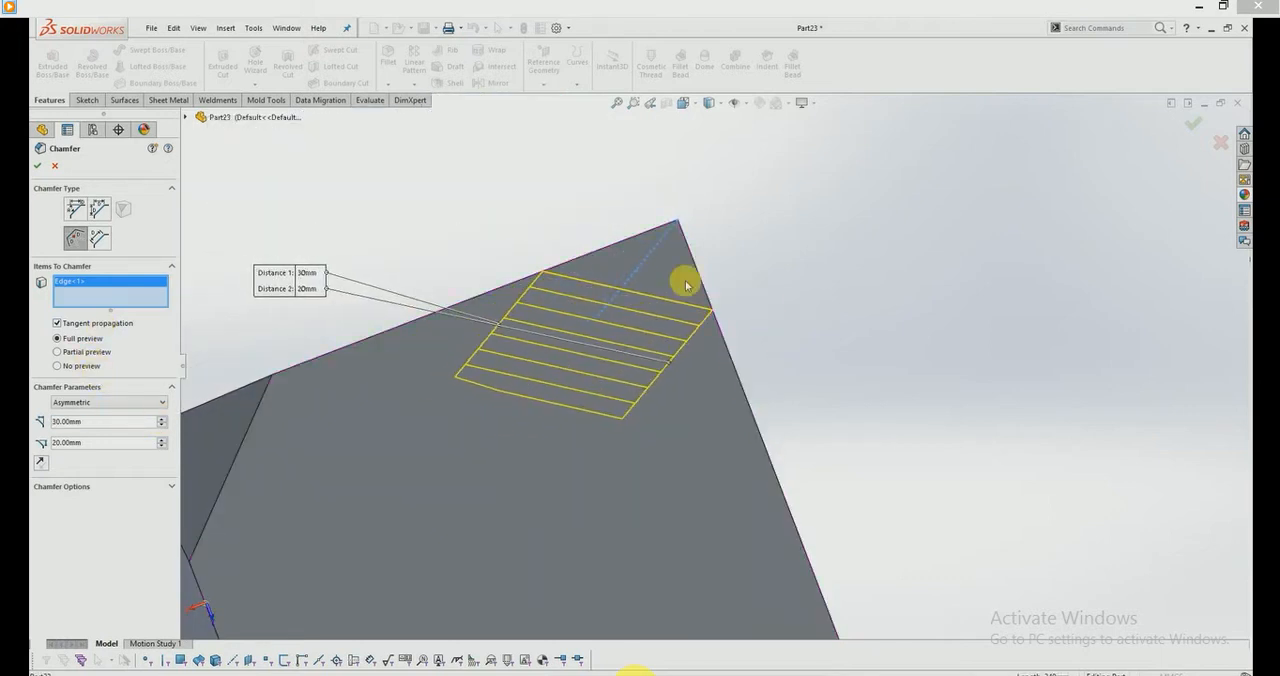
{"action": "middle_click_drag", "start_coordinate": [686, 280], "coordinate": [650, 271]}
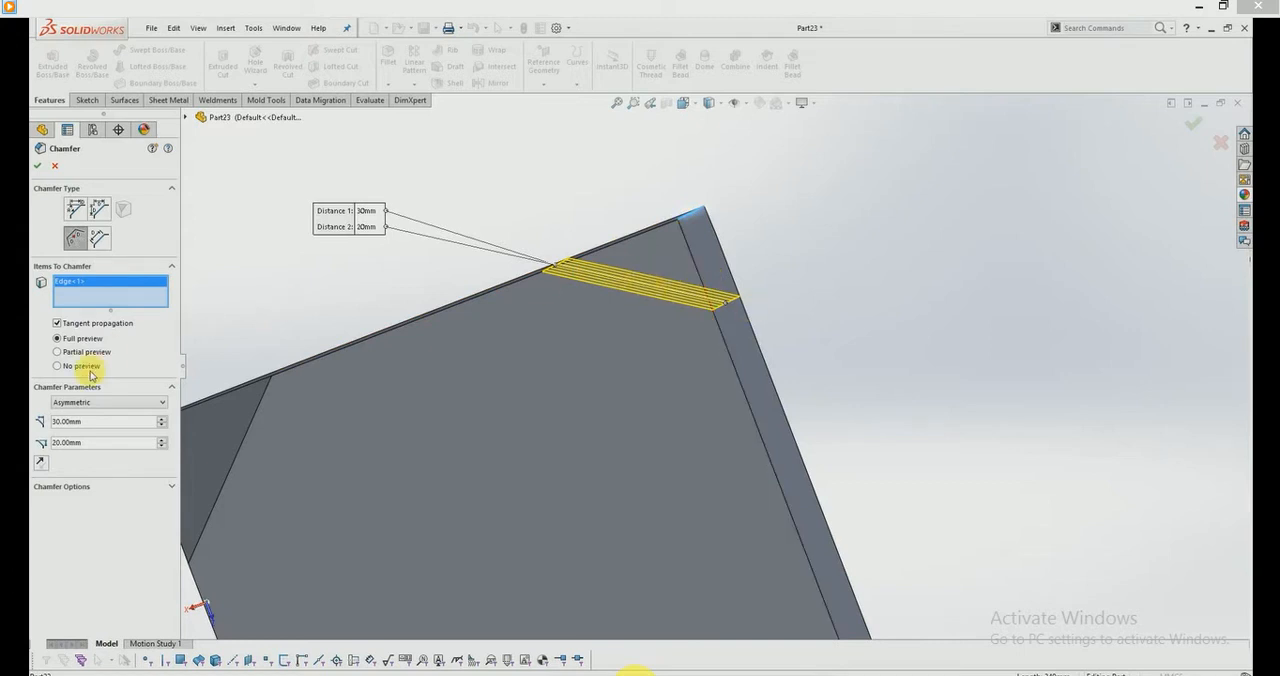
{"action": "left_click", "coordinate": [161, 438]}
{"action": "left_click", "coordinate": [161, 438]}
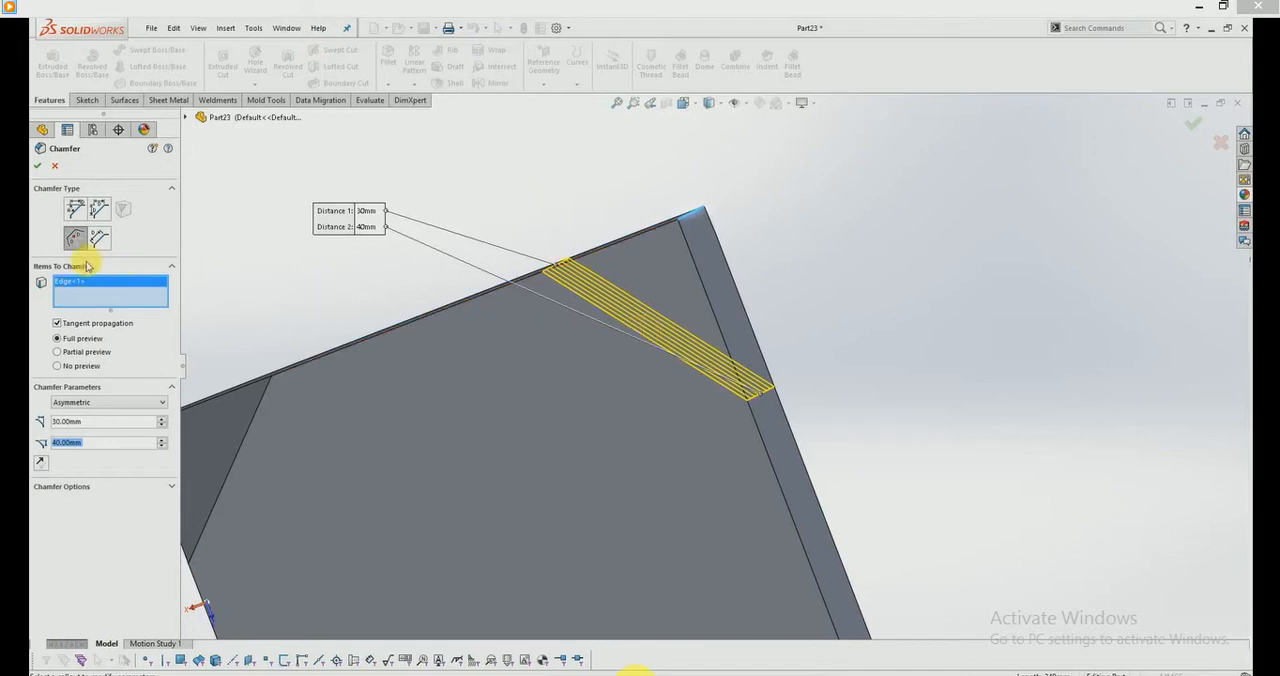
{"action": "left_click", "coordinate": [43, 167]}
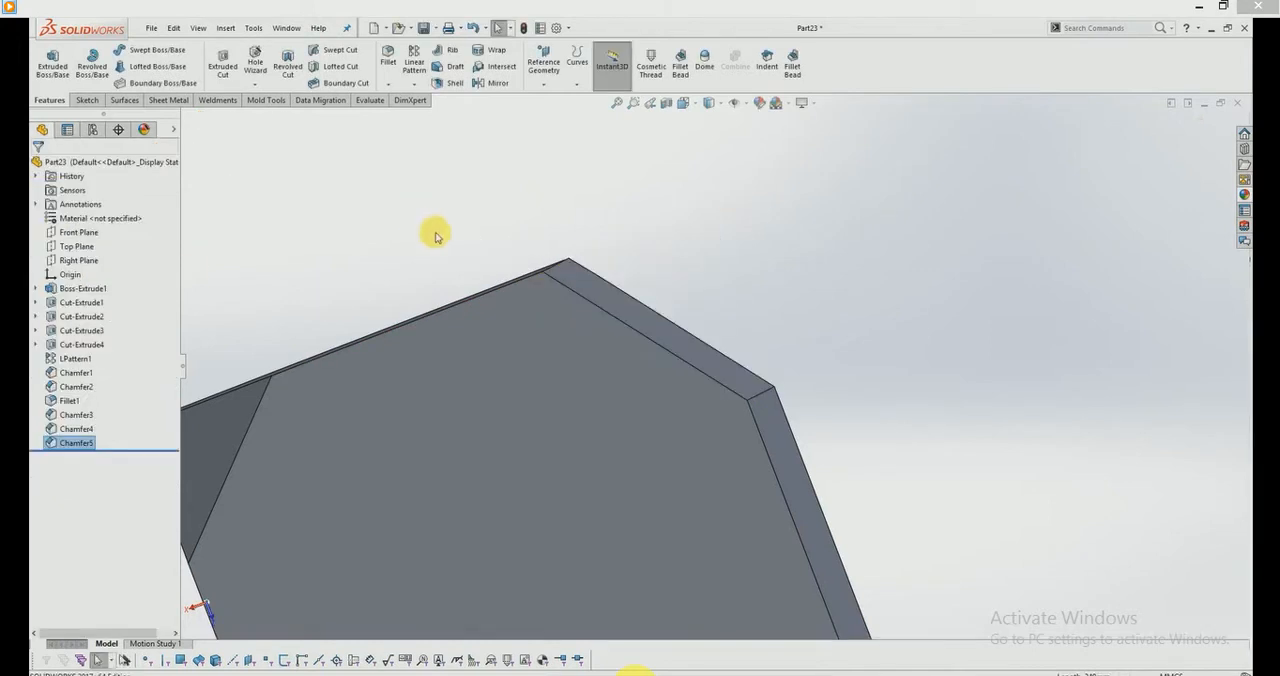
{"action": "middle_click_drag", "start_coordinate": [584, 315], "coordinate": [470, 443]}
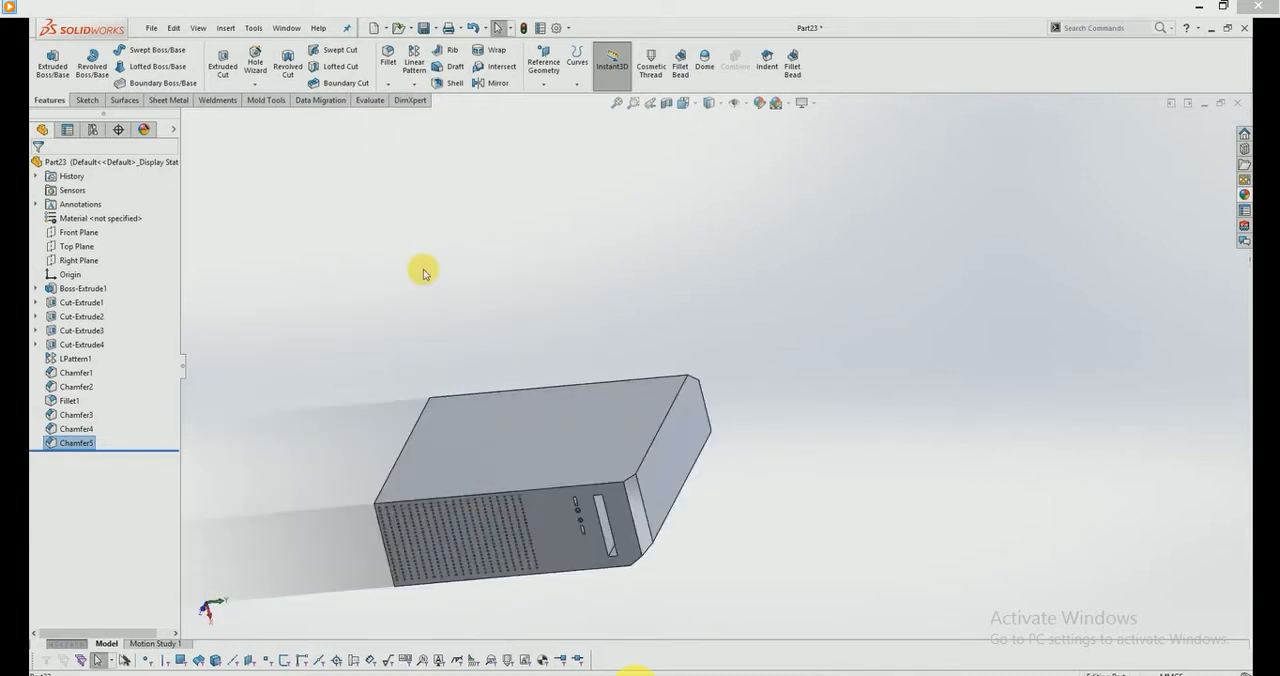
Step: Set up a Face-Face chamfer between the large side face and the adjoining top face of the case
{"action": "left_click", "coordinate": [389, 85]}
{"action": "left_click", "coordinate": [402, 118]}
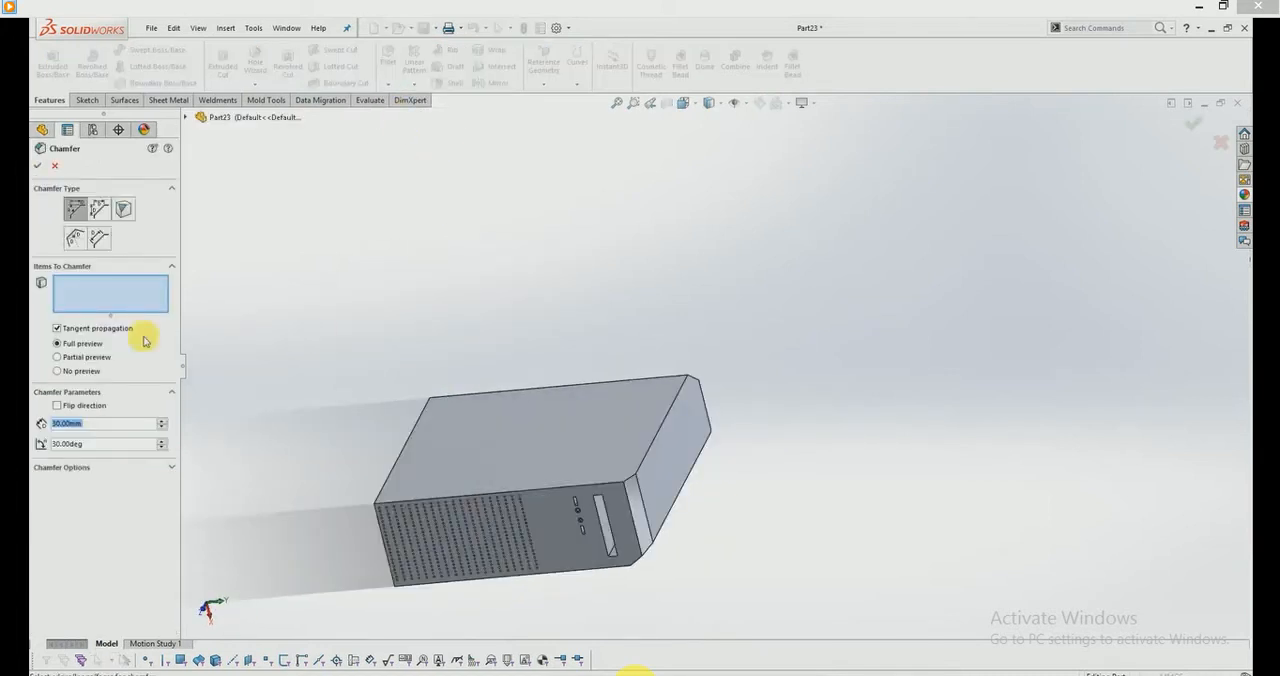
{"action": "left_click", "coordinate": [97, 240]}
{"action": "scroll", "coordinate": [686, 449], "scroll_direction": "down", "scroll_amount": 5}
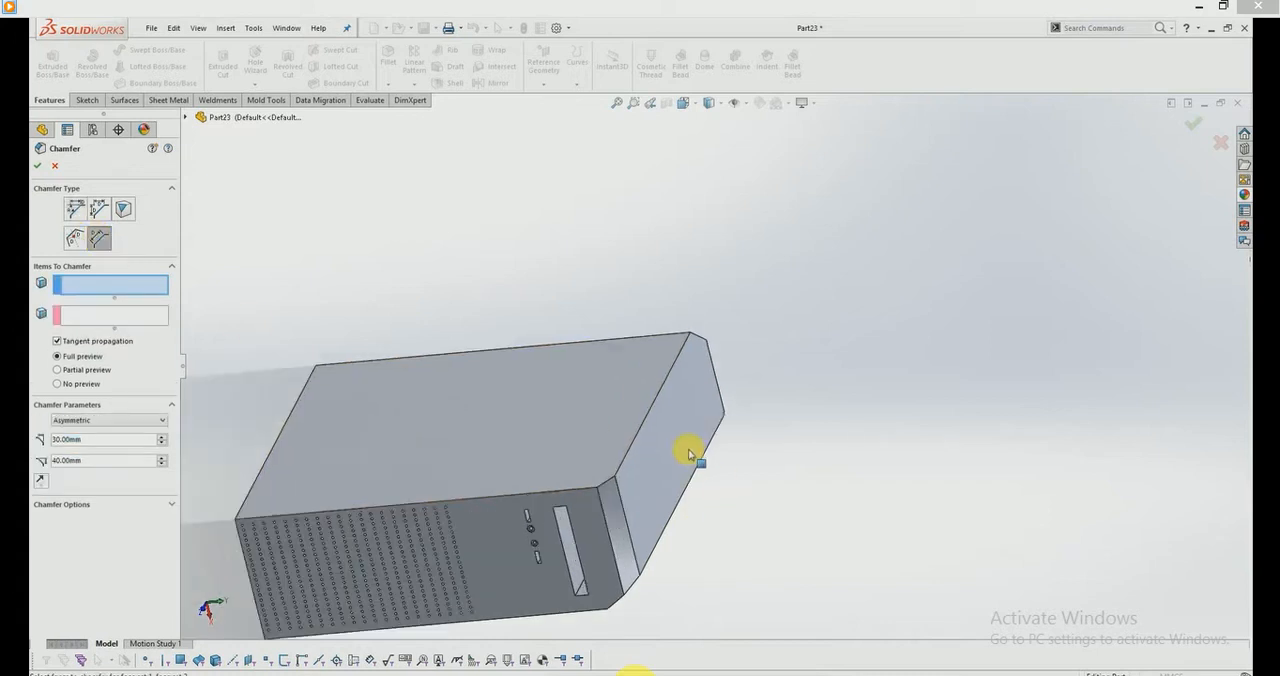
{"action": "left_click", "coordinate": [511, 408]}
{"action": "left_click", "coordinate": [115, 317]}
{"action": "left_click", "coordinate": [663, 409]}
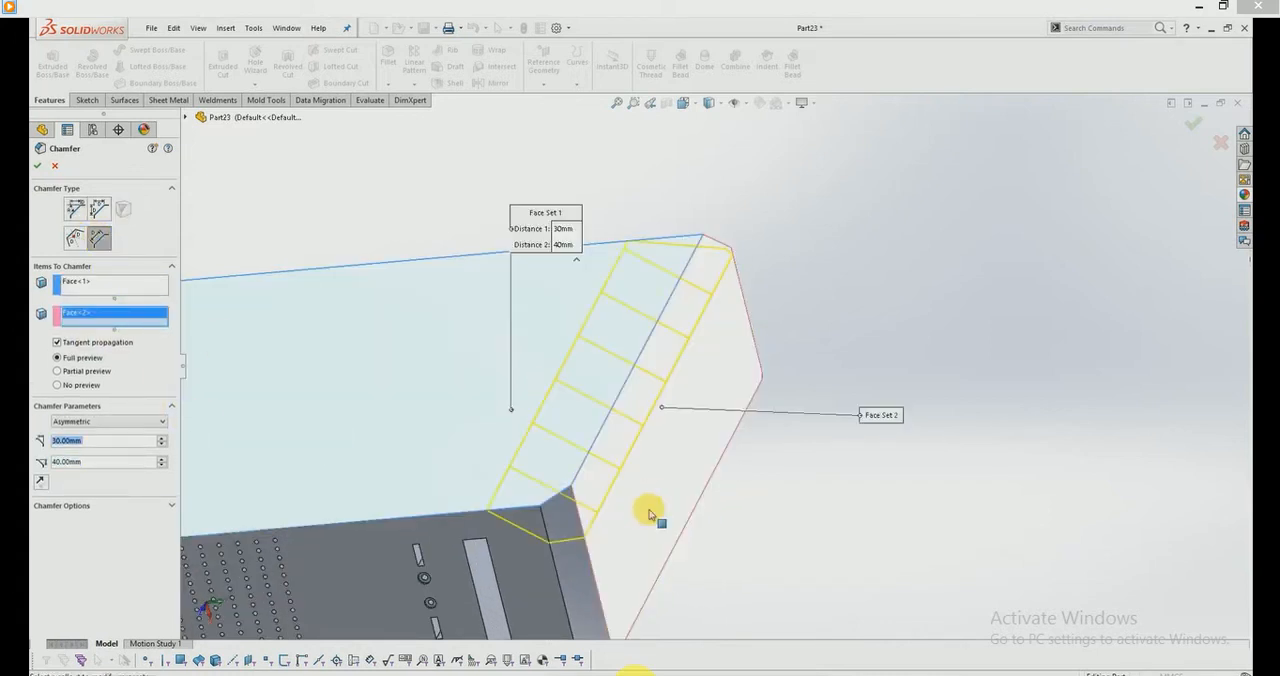
{"action": "mouse_move", "coordinate": [651, 514]}
{"action": "middle_mouse_down"}
{"action": "mouse_move", "coordinate": [571, 486]}
{"action": "mouse_move", "coordinate": [586, 446]}
{"action": "middle_mouse_up"}
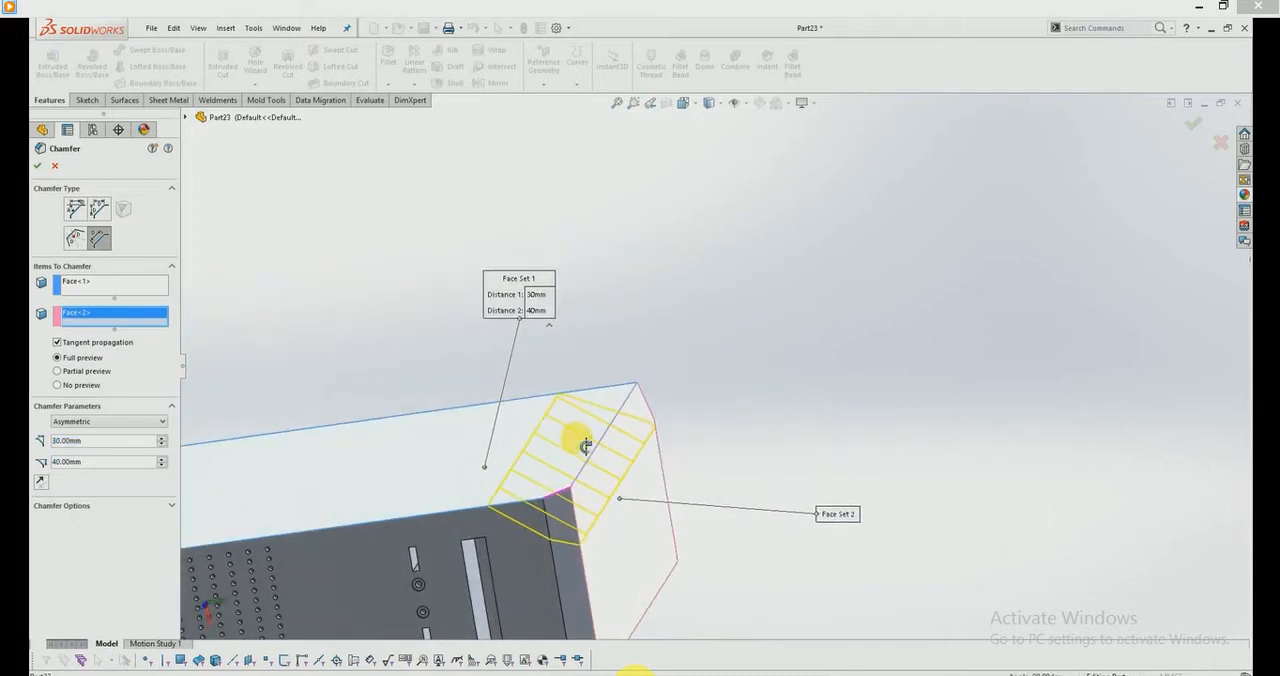
Step: Switch the face-face chamfer to Symmetric with a 30 mm distance and inspect its preview
{"action": "left_click", "coordinate": [92, 422]}
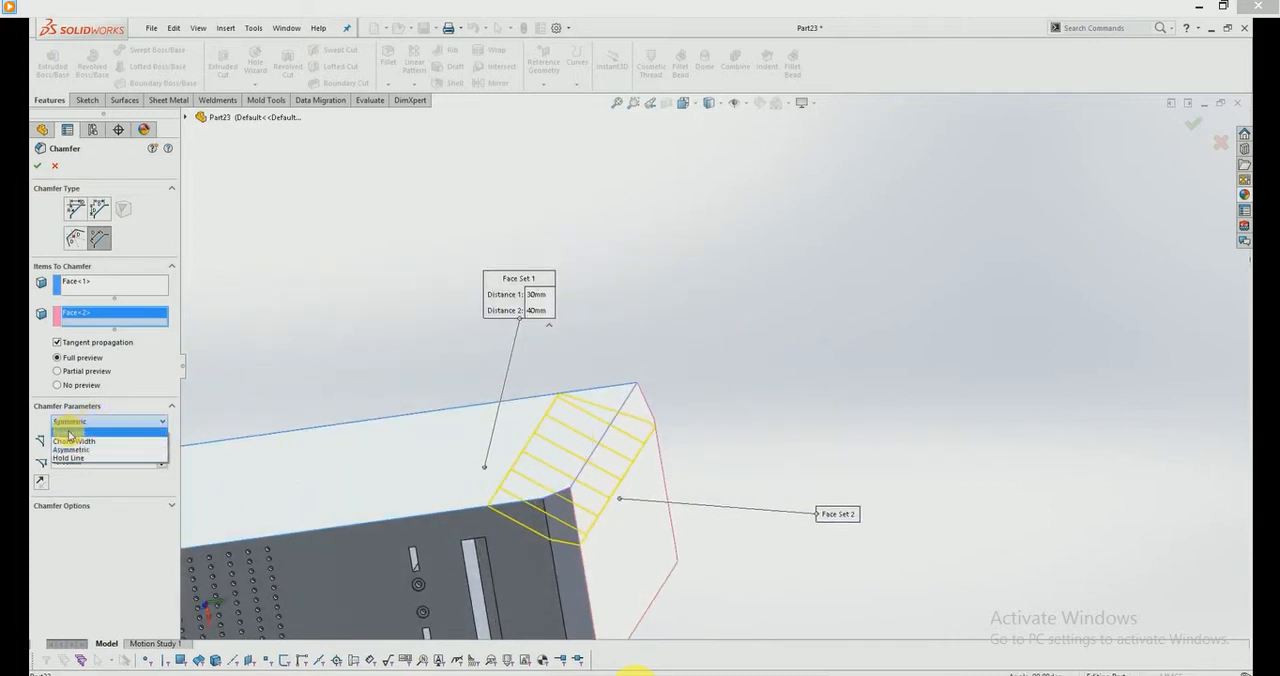
{"action": "left_click", "coordinate": [70, 432]}
{"action": "scroll", "coordinate": [629, 485], "scroll_direction": "down", "scroll_amount": 3}
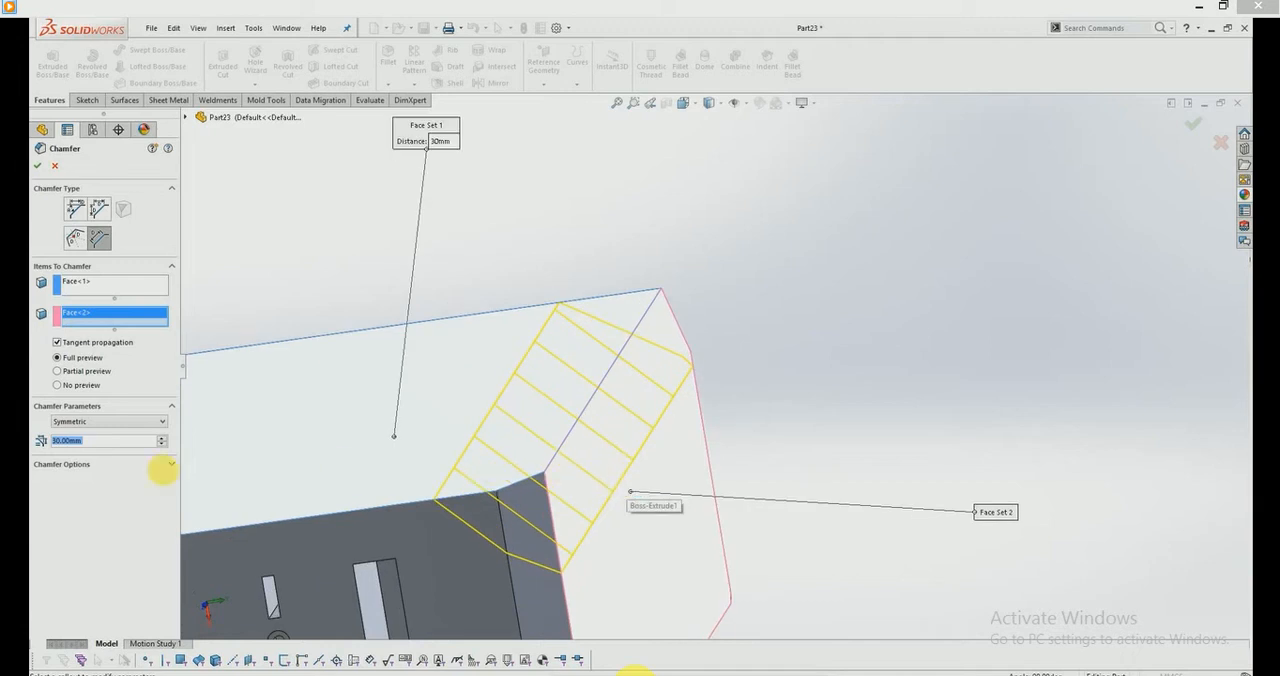
{"action": "mouse_move", "coordinate": [528, 486]}
{"action": "middle_mouse_down"}
{"action": "mouse_move", "coordinate": [566, 456]}
{"action": "mouse_move", "coordinate": [546, 460]}
{"action": "middle_mouse_up"}
Step: Switch the face-face chamfer to Chord Width and compare the previews at 50 mm and 30 mm
{"action": "left_click", "coordinate": [88, 421]}
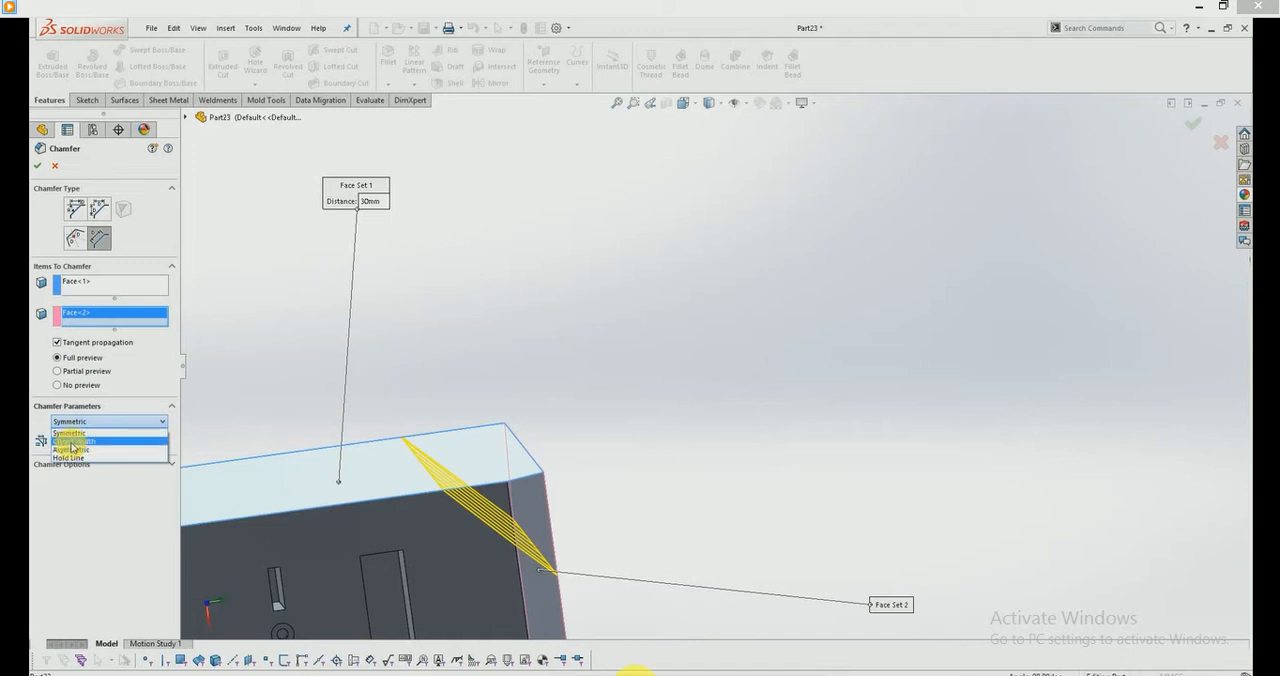
{"action": "left_click", "coordinate": [71, 442]}
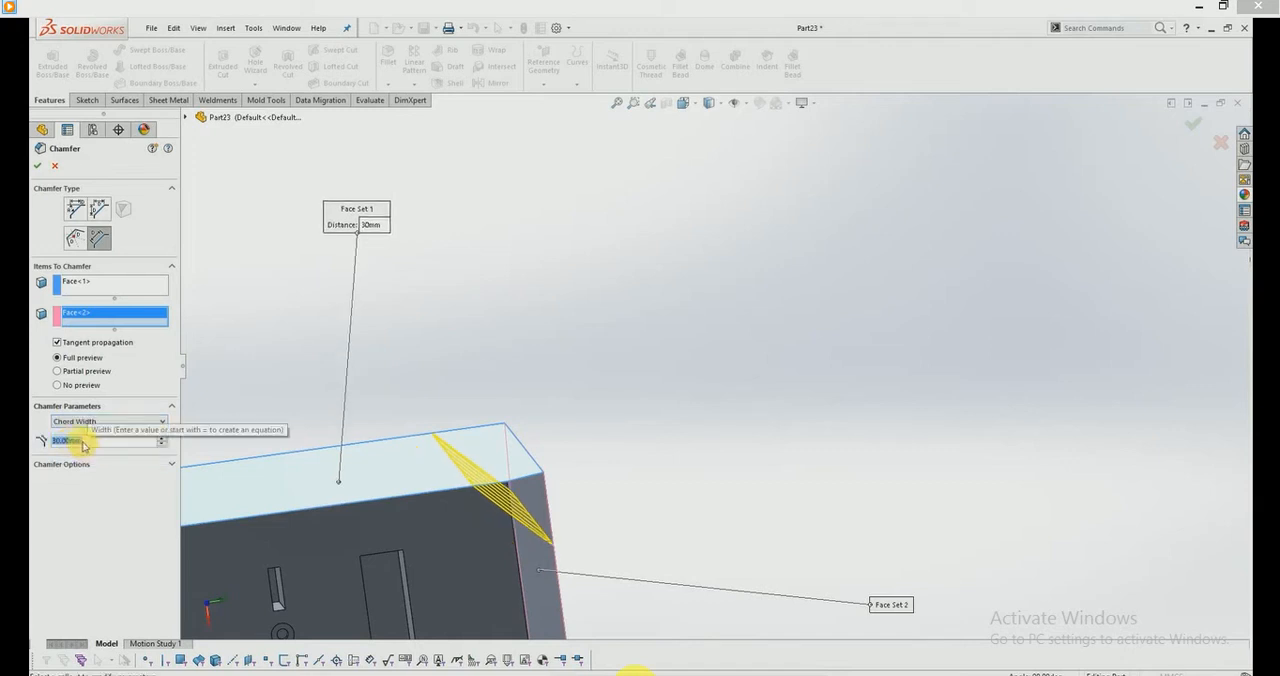
{"action": "middle_click_drag", "start_coordinate": [508, 491], "coordinate": [521, 484]}
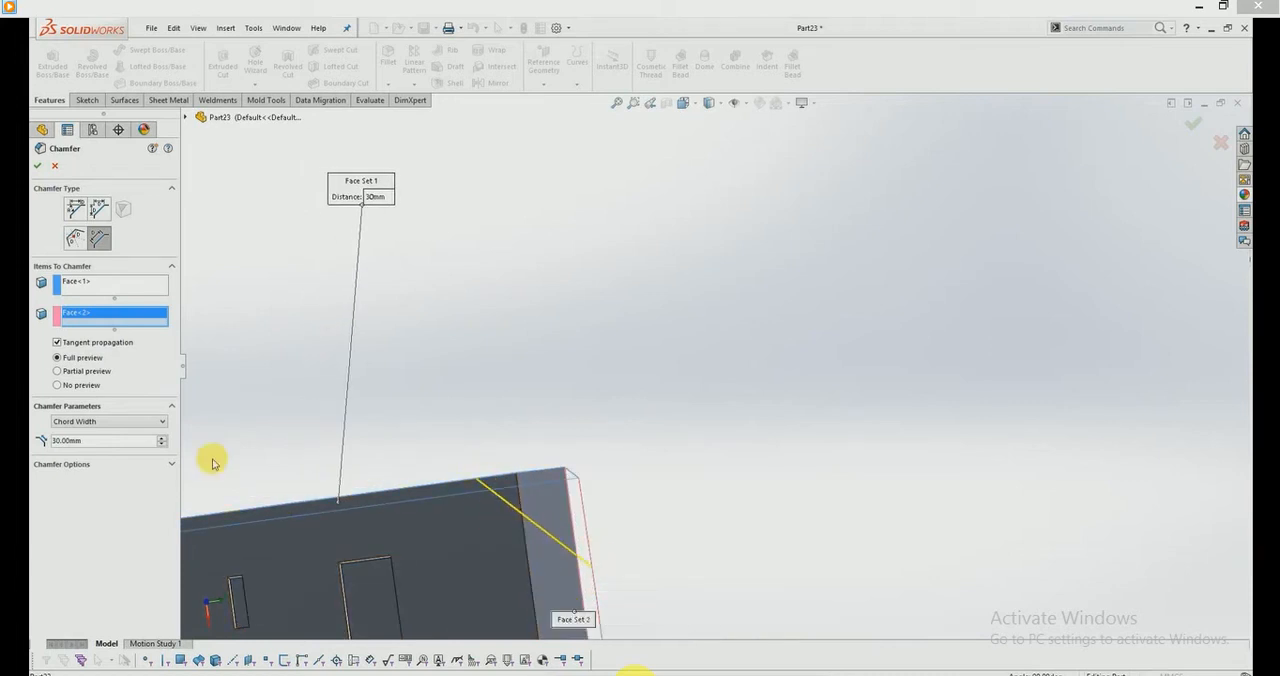
{"action": "left_click", "coordinate": [164, 439]}
{"action": "left_click", "coordinate": [162, 440]}
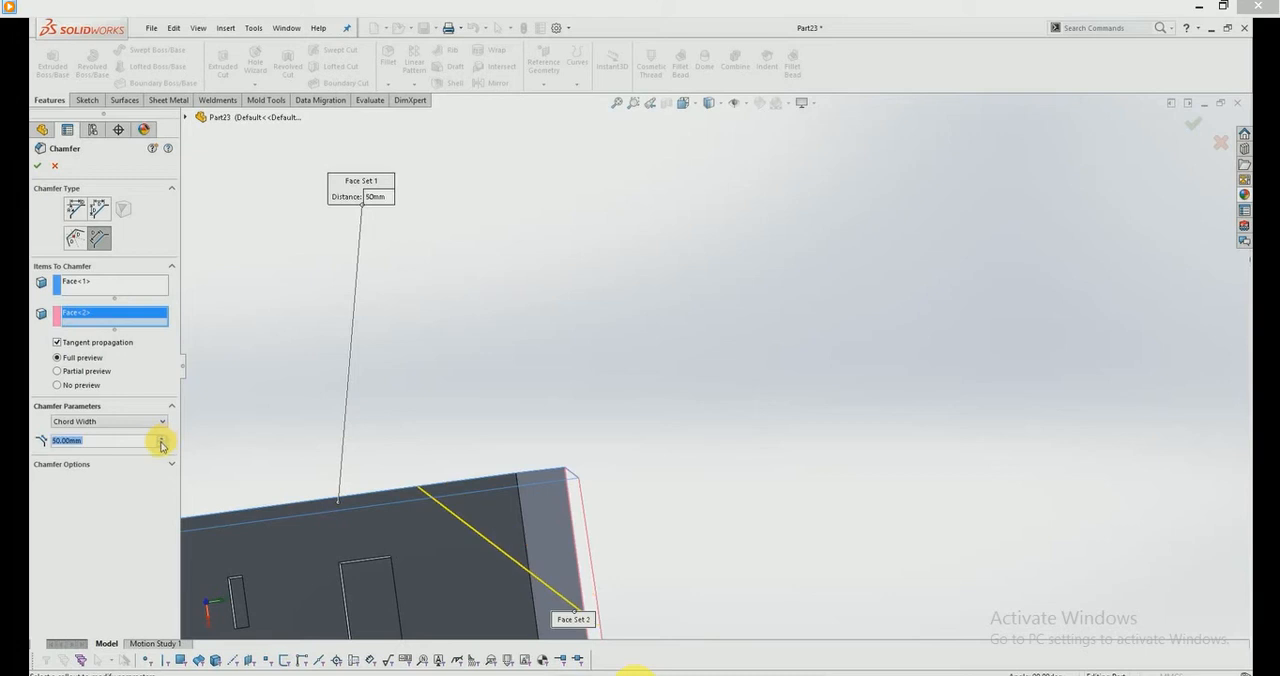
{"action": "left_click", "coordinate": [160, 445]}
{"action": "left_click", "coordinate": [160, 445]}
Step: Switch the face-face chamfer to Asymmetric with distance 1 at 10 mm and distance 2 at 20 mm
{"action": "left_click", "coordinate": [114, 424]}
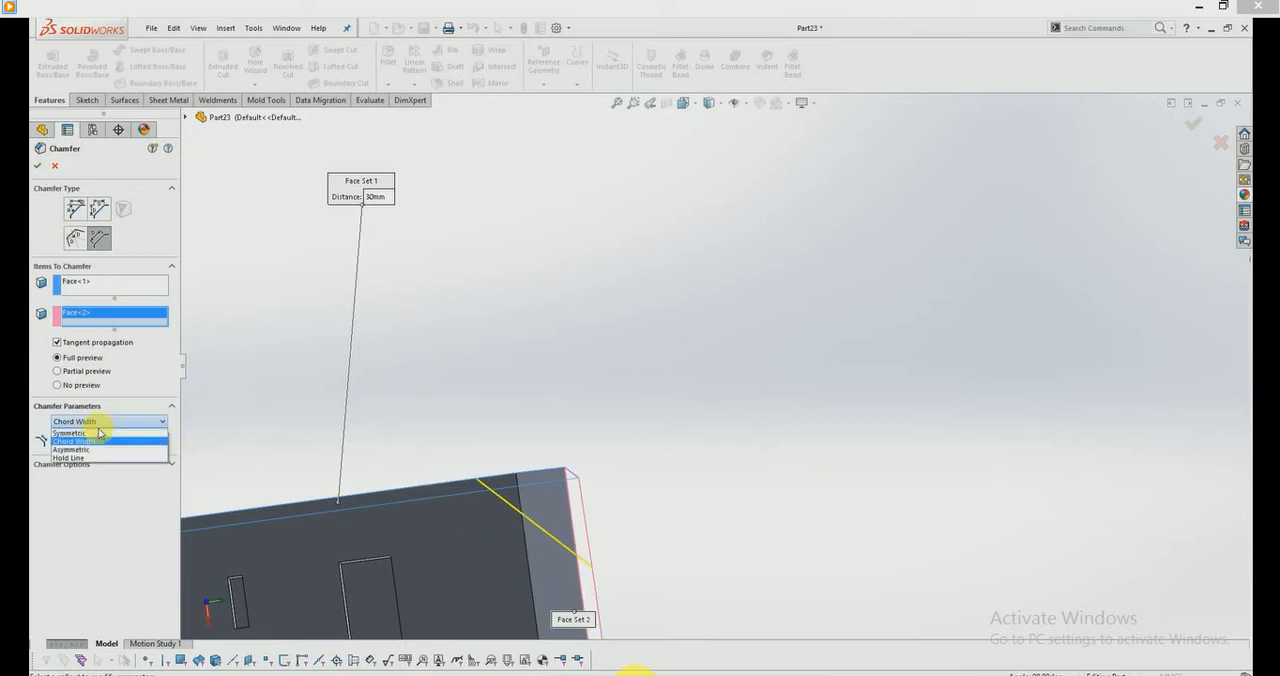
{"action": "left_click", "coordinate": [87, 446]}
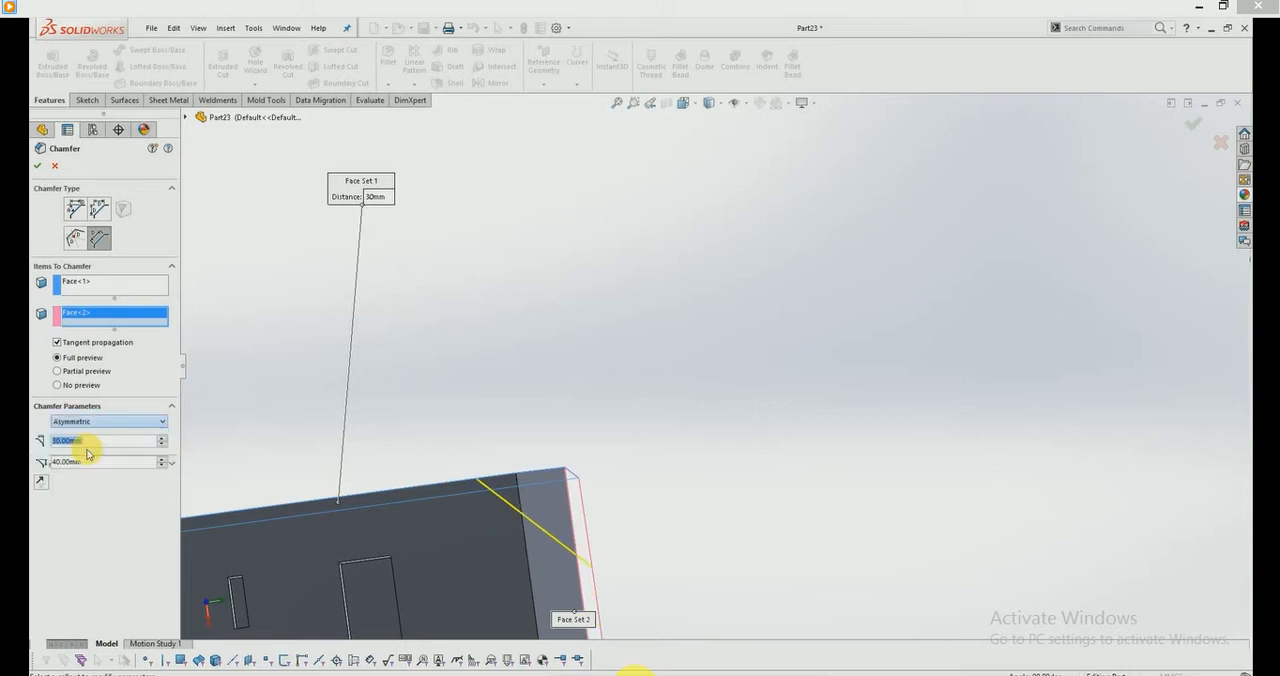
{"action": "left_click", "coordinate": [162, 467]}
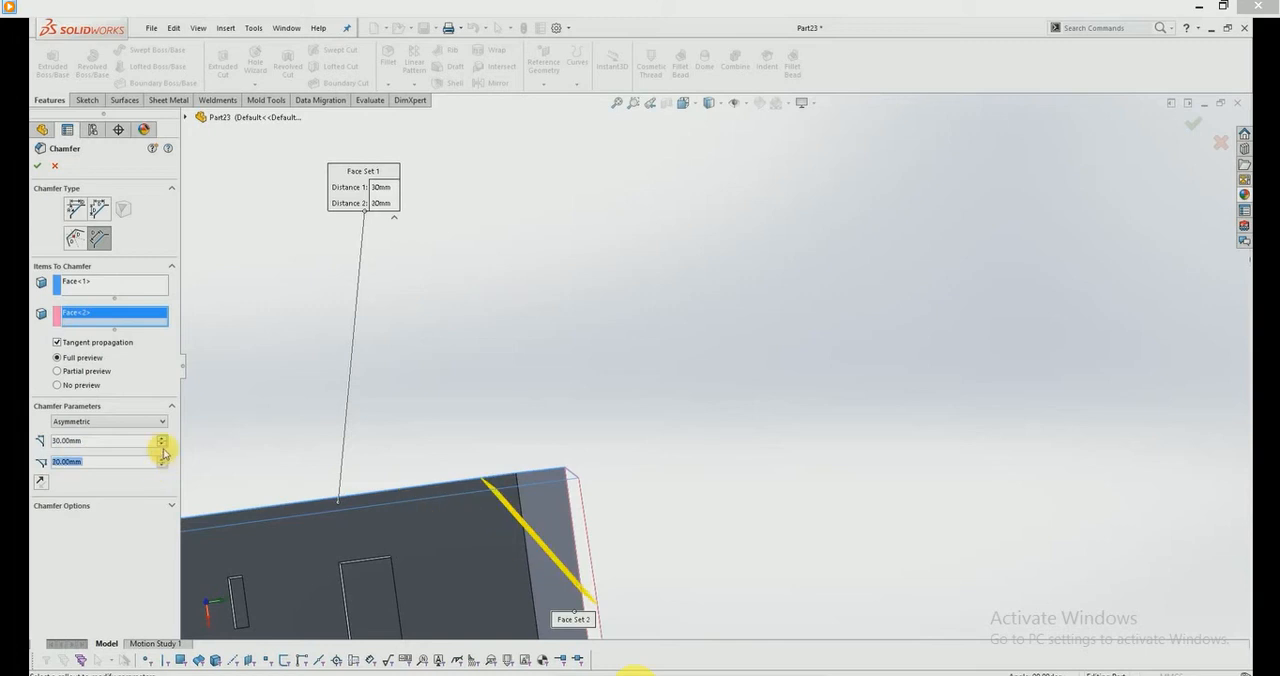
{"action": "left_click", "coordinate": [161, 444]}
{"action": "left_click", "coordinate": [161, 444]}
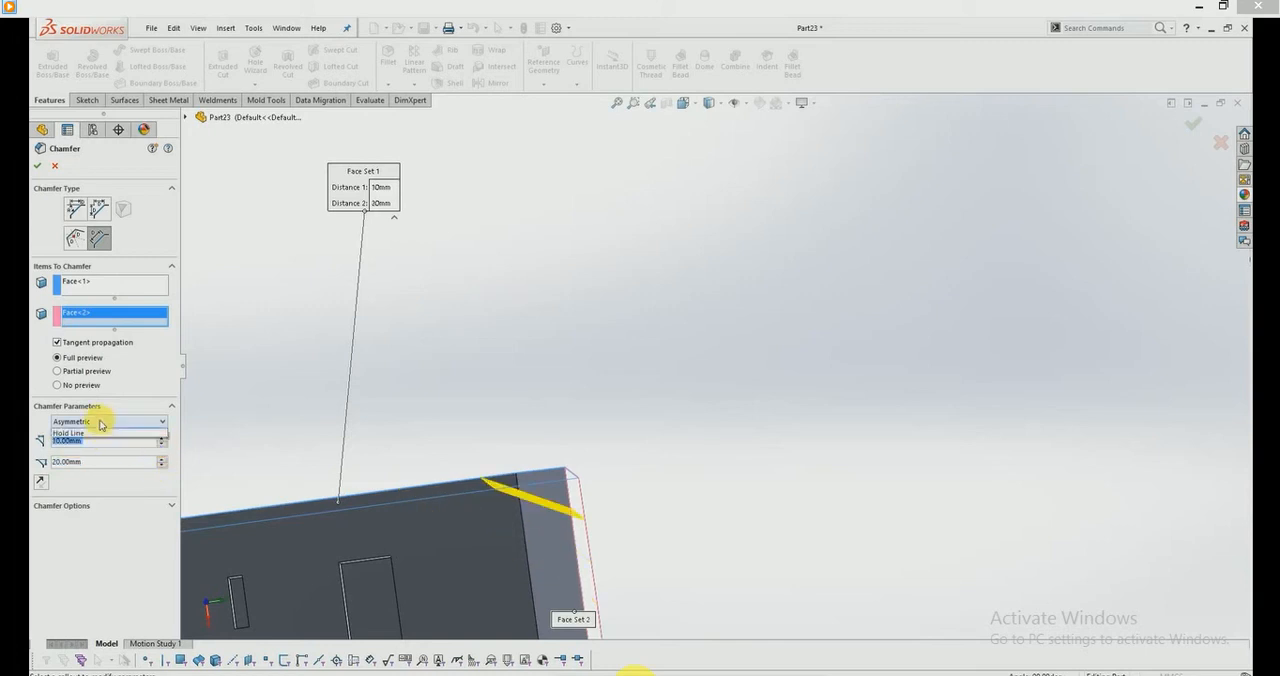
Step: Switch the face-face chamfer to Hold Line, using the edge of the second face opposite the shared edge as the hold line
{"action": "left_click", "coordinate": [72, 434]}
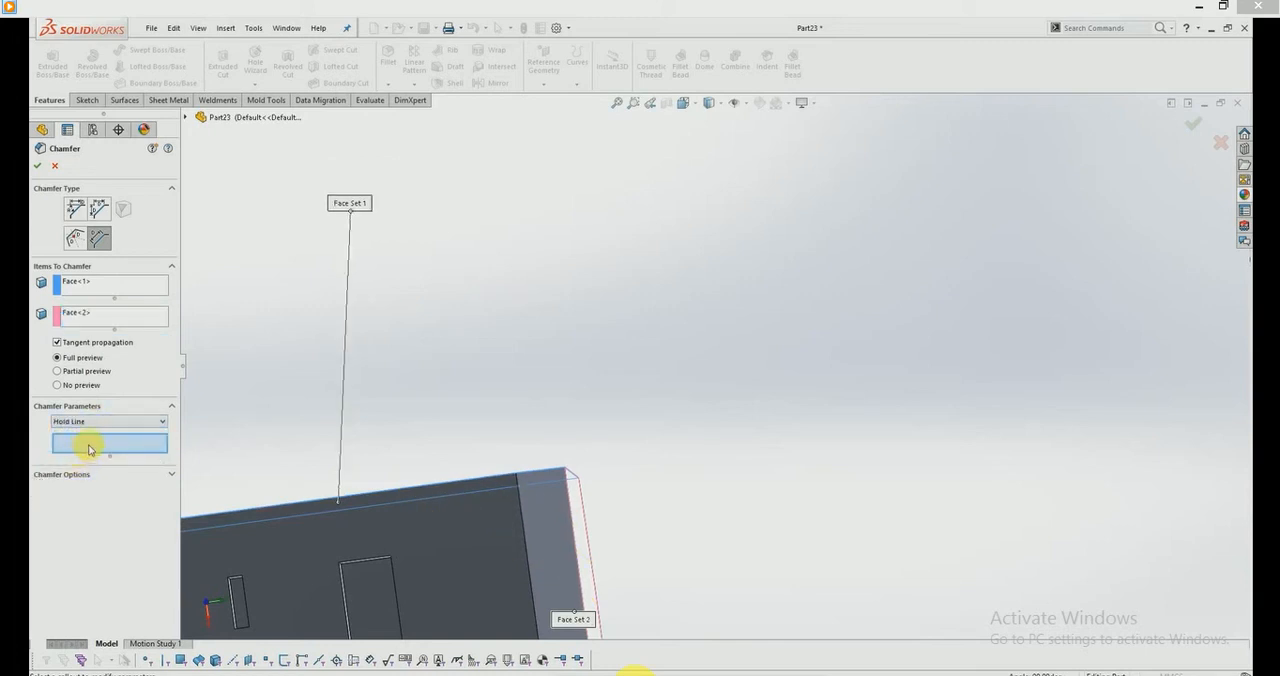
{"action": "middle_click_drag", "start_coordinate": [253, 478], "coordinate": [597, 583]}
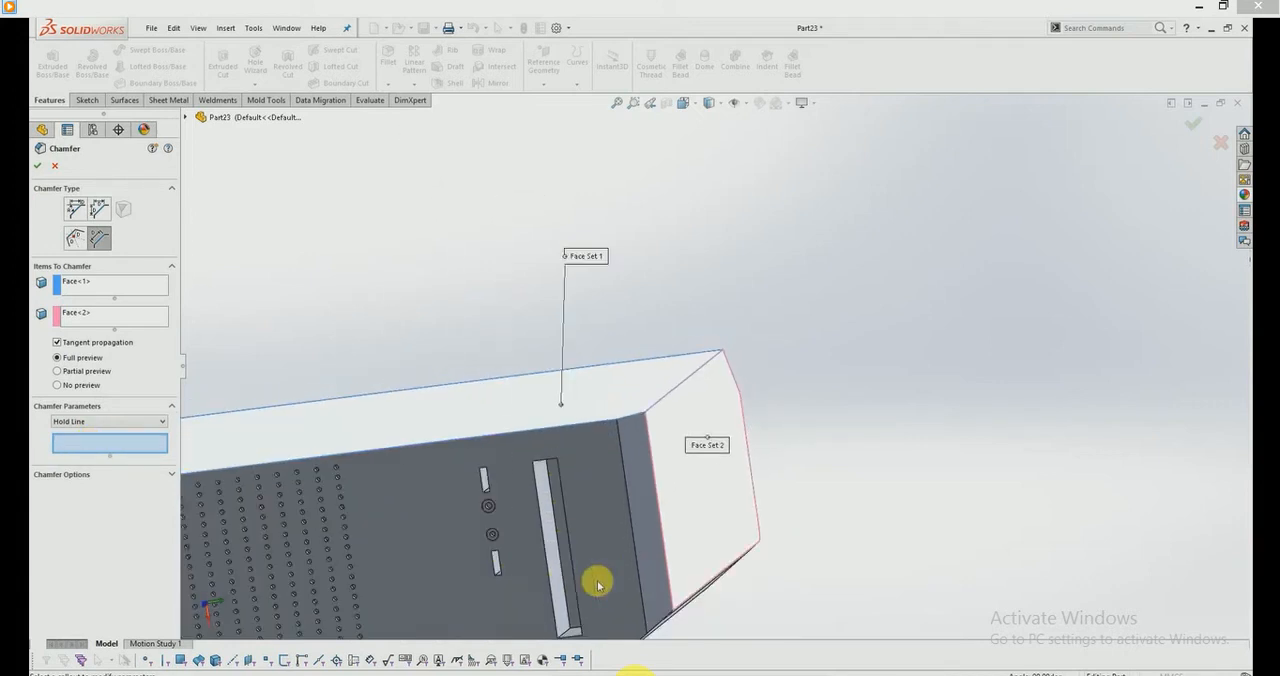
{"action": "middle_click_drag", "start_coordinate": [727, 572], "coordinate": [757, 586]}
{"action": "left_click", "coordinate": [750, 561]}
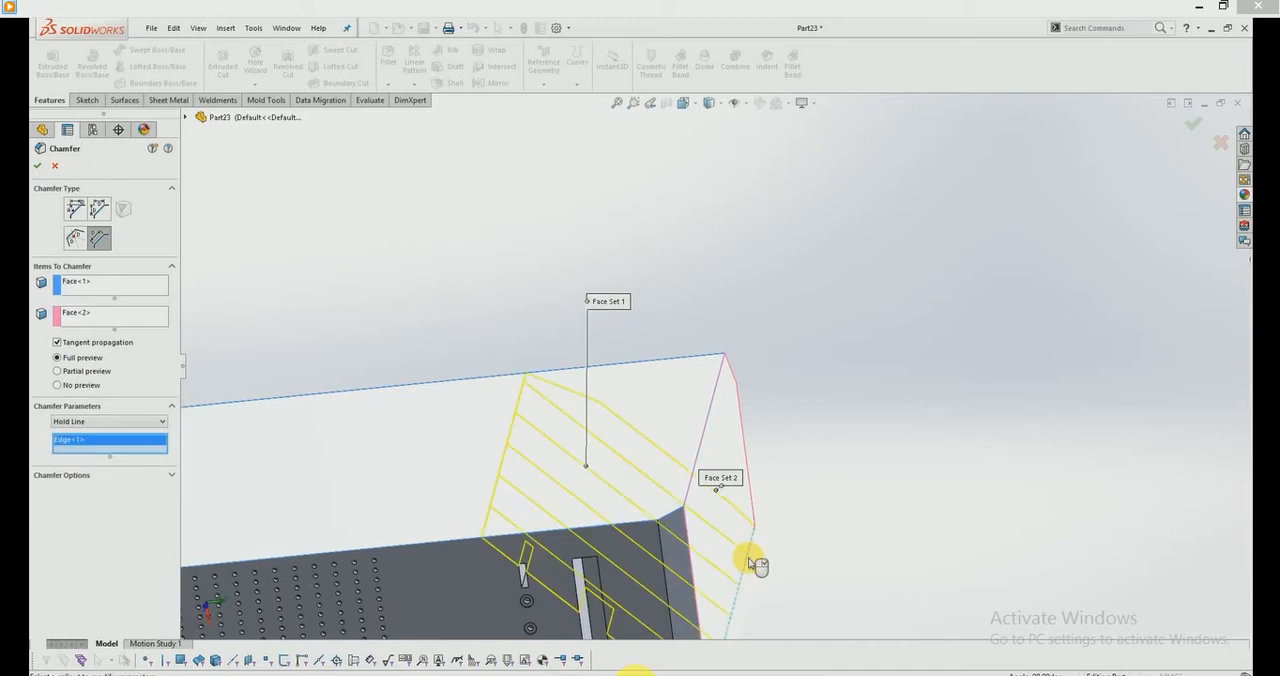
Step: Accept the hold-line face-face chamfer and inspect the chamfered case from several sides
{"action": "scroll", "coordinate": [670, 568], "scroll_direction": "up", "scroll_amount": 2}
{"action": "middle_click_drag", "start_coordinate": [671, 568], "coordinate": [677, 521]}
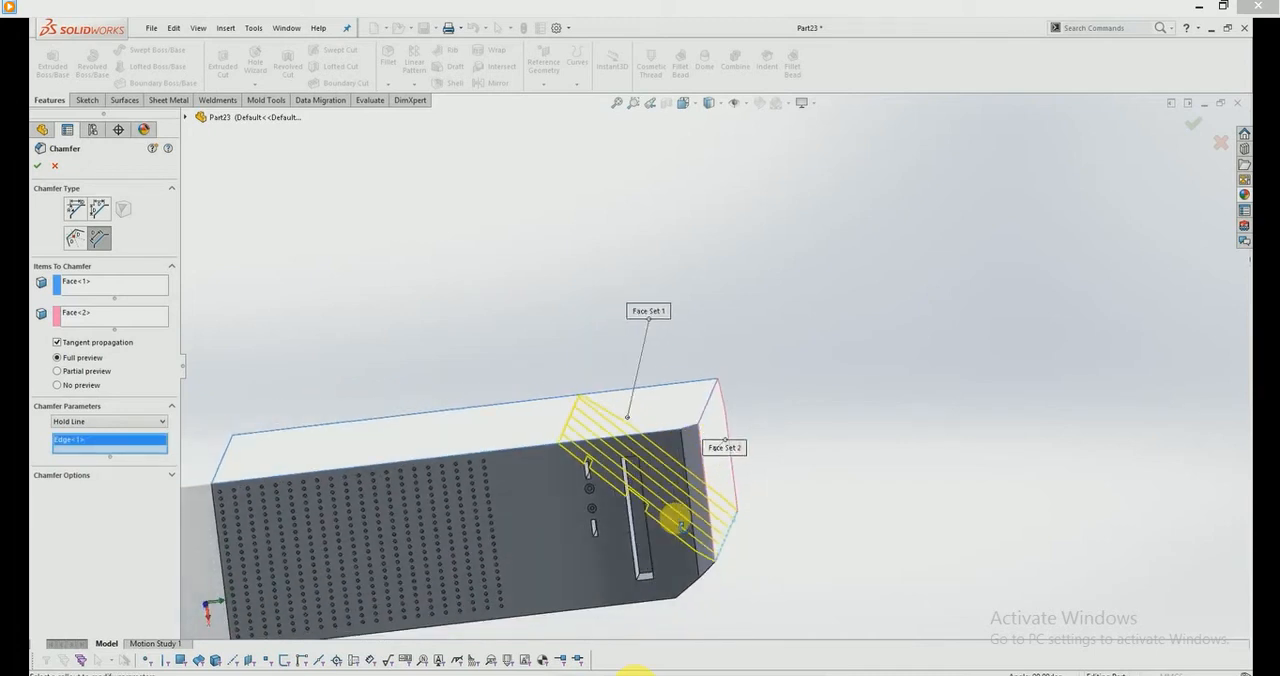
{"action": "left_click", "coordinate": [41, 163]}
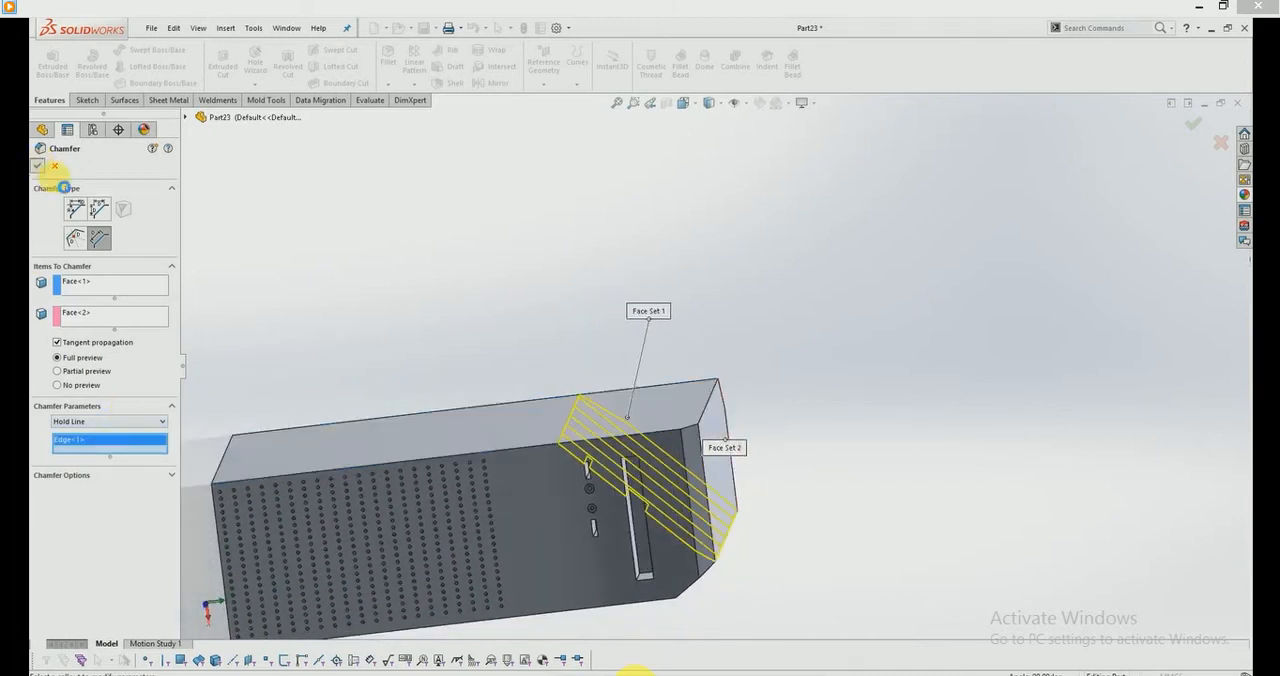
{"action": "mouse_move", "coordinate": [731, 422]}
{"action": "middle_mouse_down"}
{"action": "mouse_move", "coordinate": [700, 453]}
{"action": "mouse_move", "coordinate": [705, 497]}
{"action": "mouse_move", "coordinate": [731, 456]}
{"action": "mouse_move", "coordinate": [723, 436]}
{"action": "middle_mouse_up"}
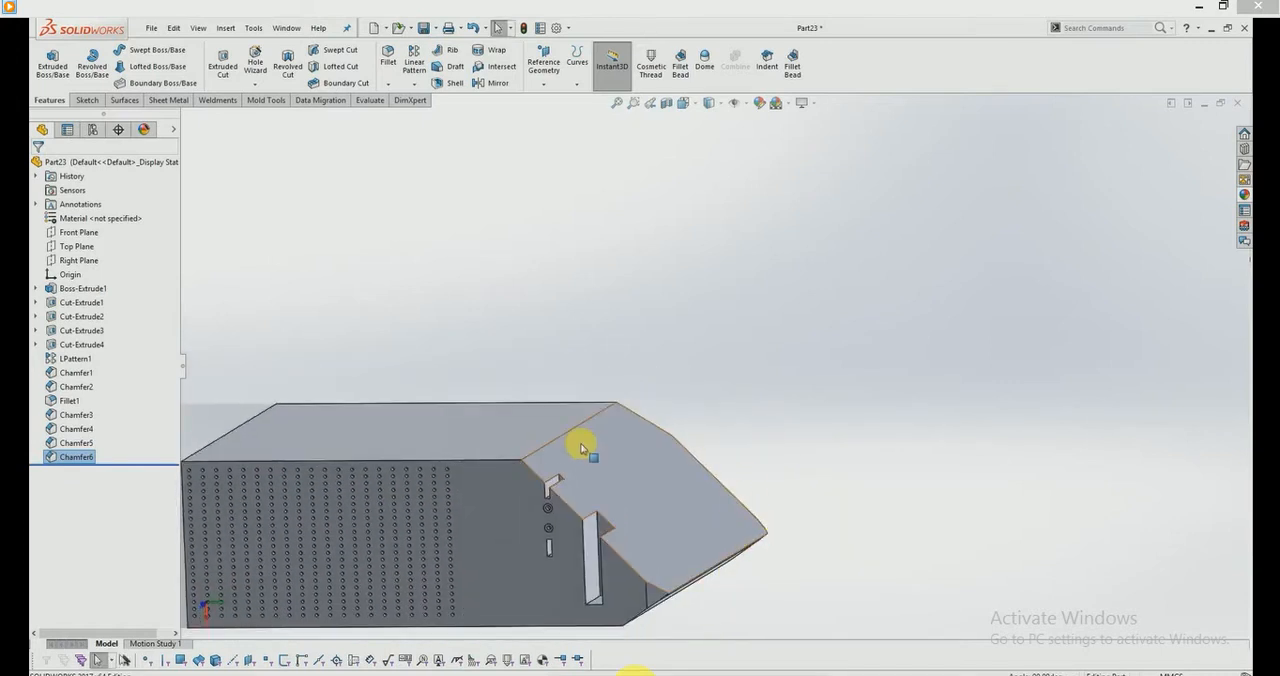
{"action": "scroll", "coordinate": [615, 510], "scroll_direction": "up", "scroll_amount": 3}
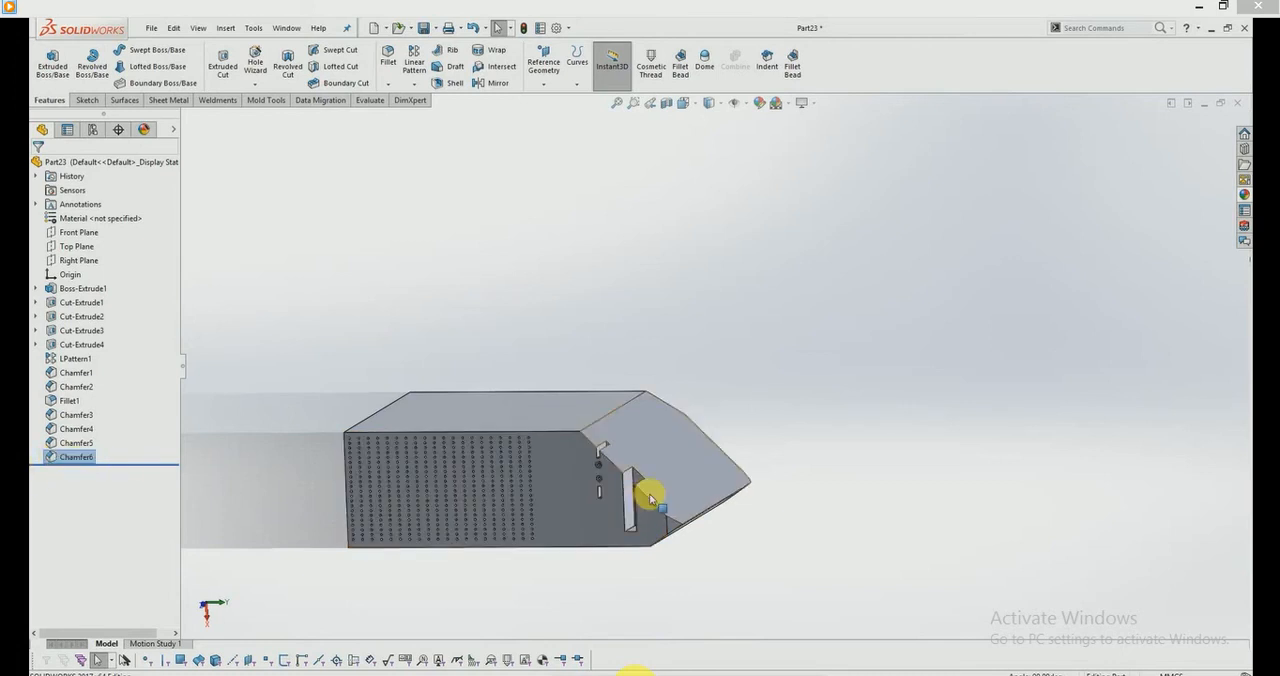
{"action": "middle_click_drag", "start_coordinate": [651, 491], "coordinate": [612, 497]}
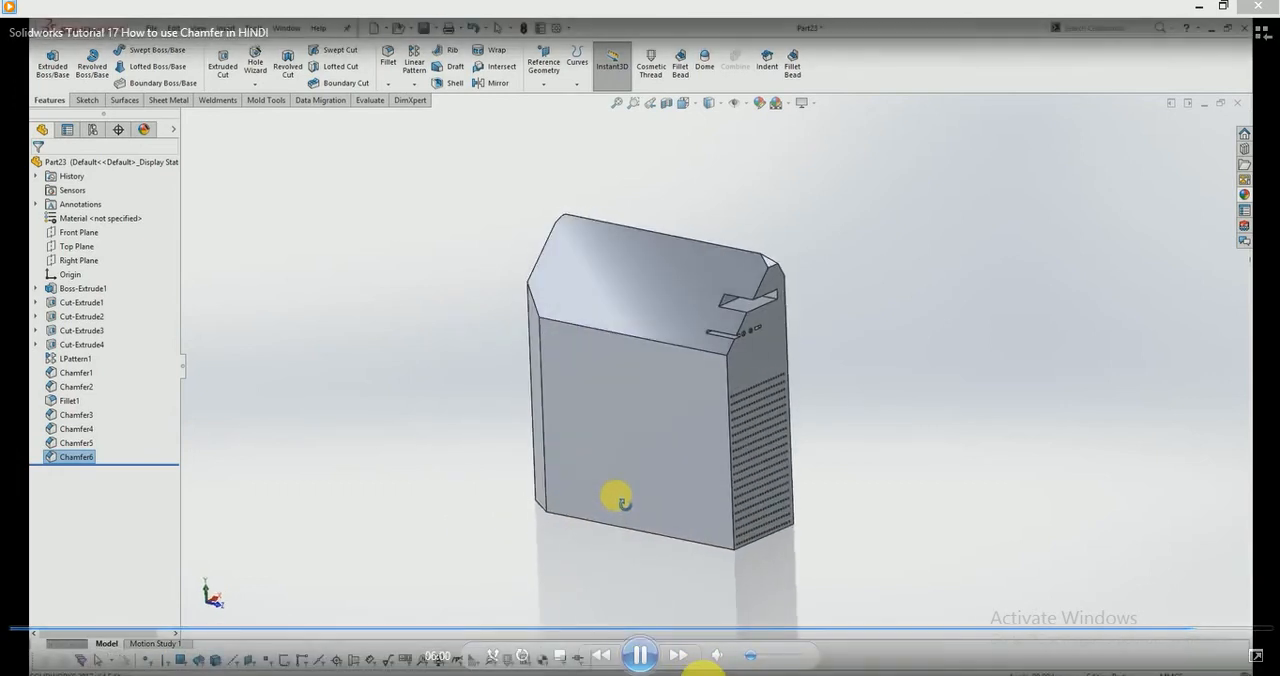